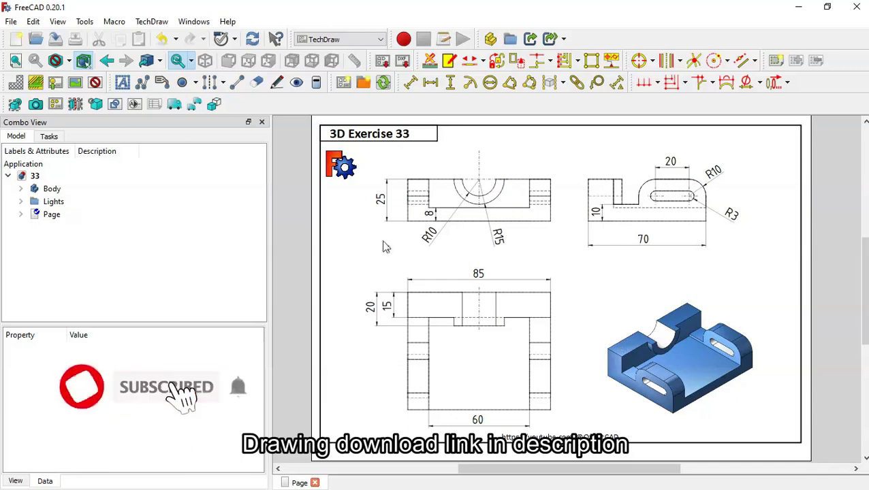
Create a new document, switch to Part Design, add a body and sketch on XZ_Plane
click(13, 41)
click(347, 40)
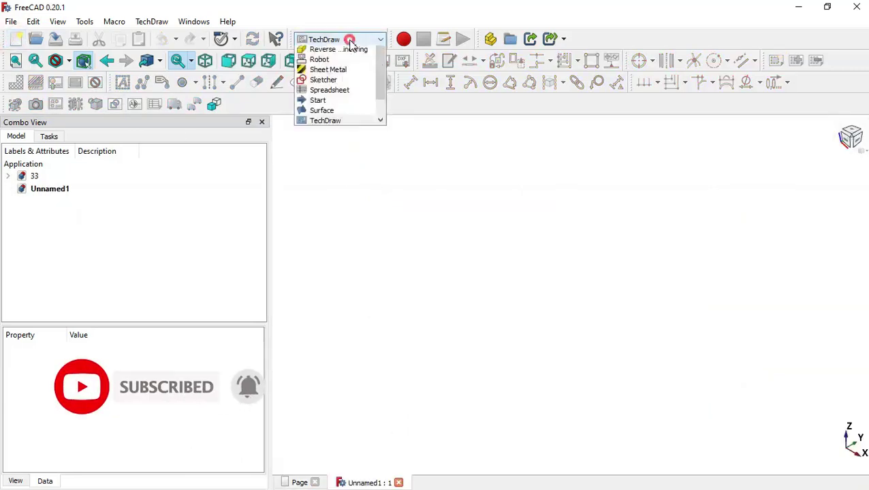
click(340, 155)
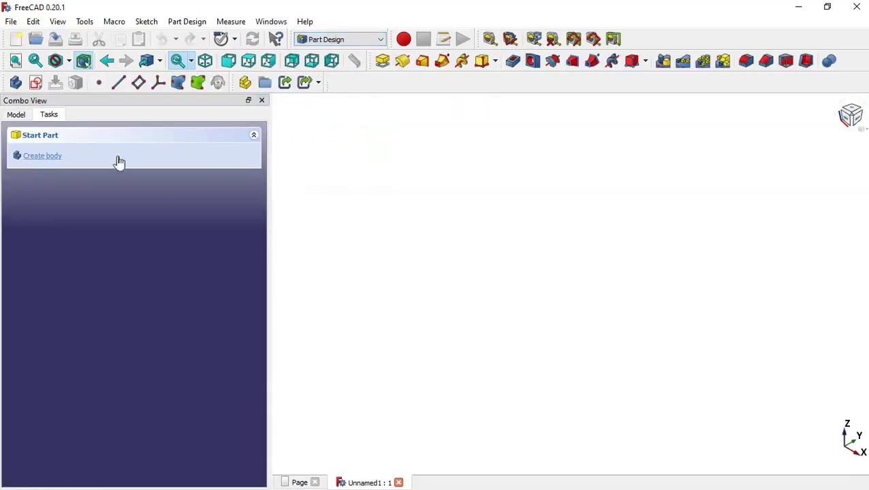
click(86, 162)
click(83, 160)
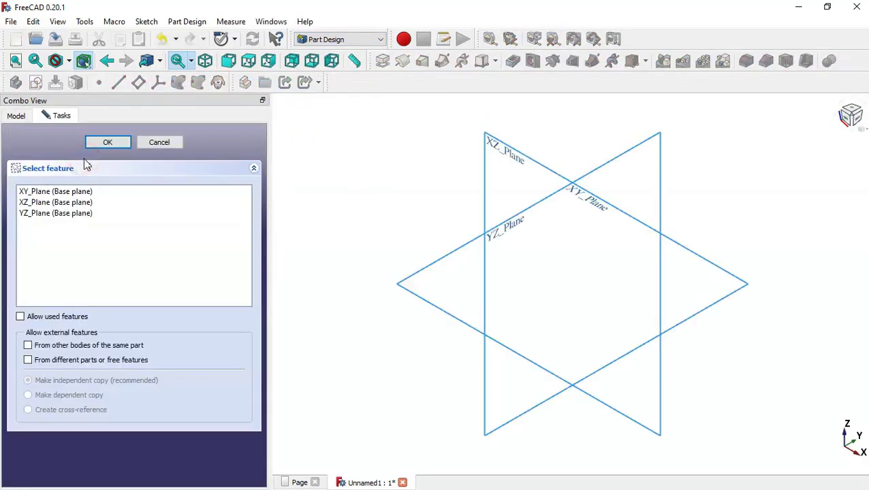
click(507, 153)
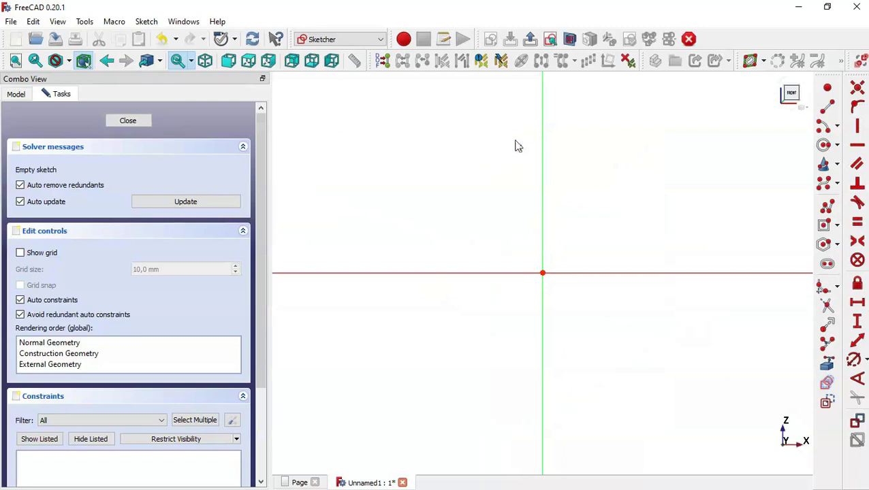
Trace the stepped Polyline outline from the origin, dipping into a top notch, and close it at the origin
click(827, 208)
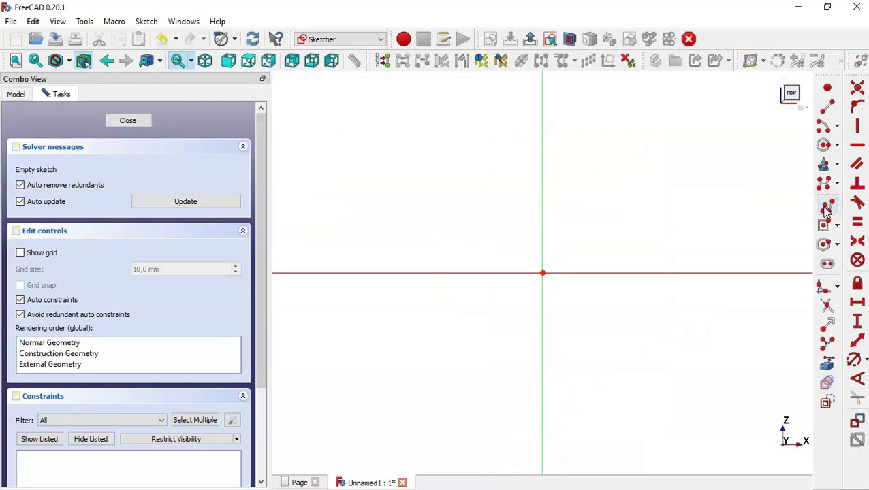
click(542, 274)
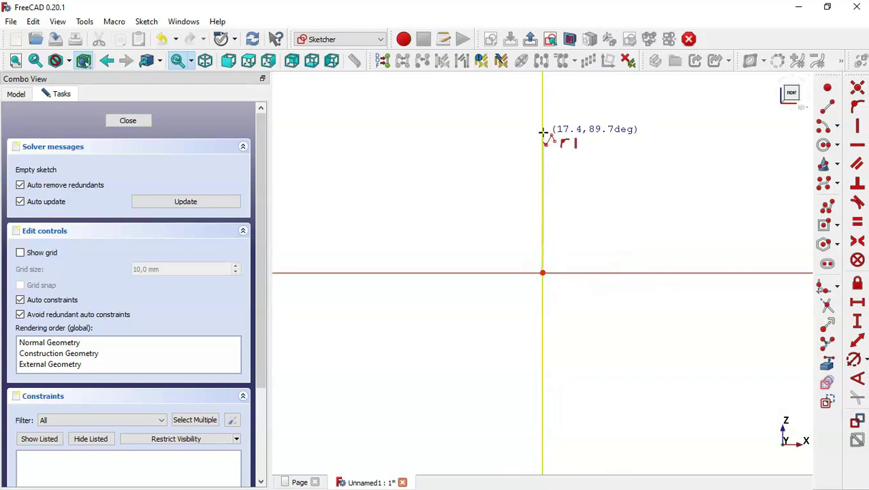
click(542, 132)
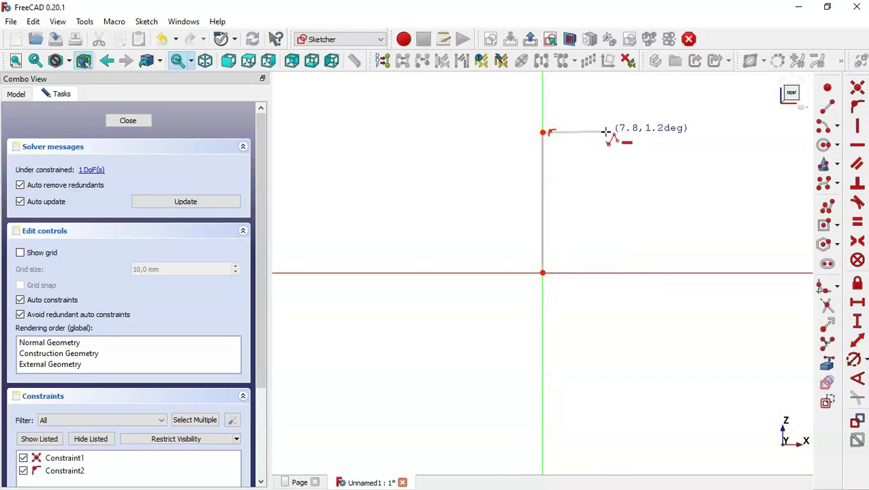
click(606, 133)
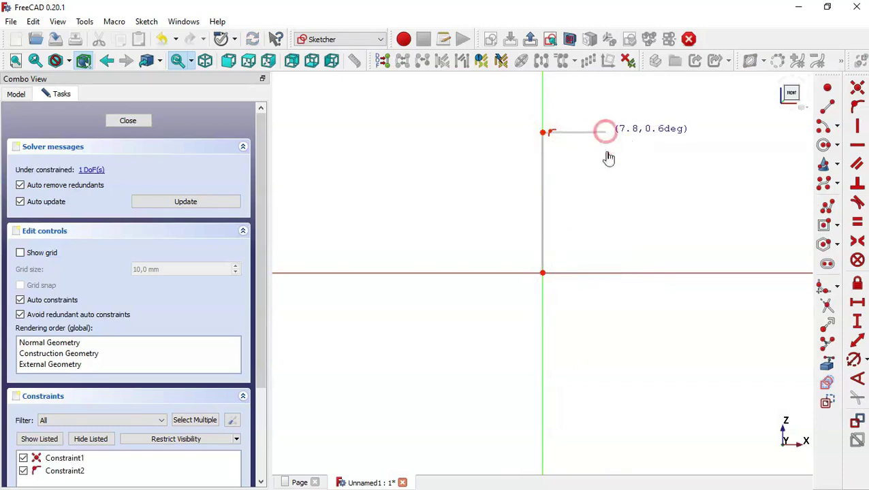
click(606, 194)
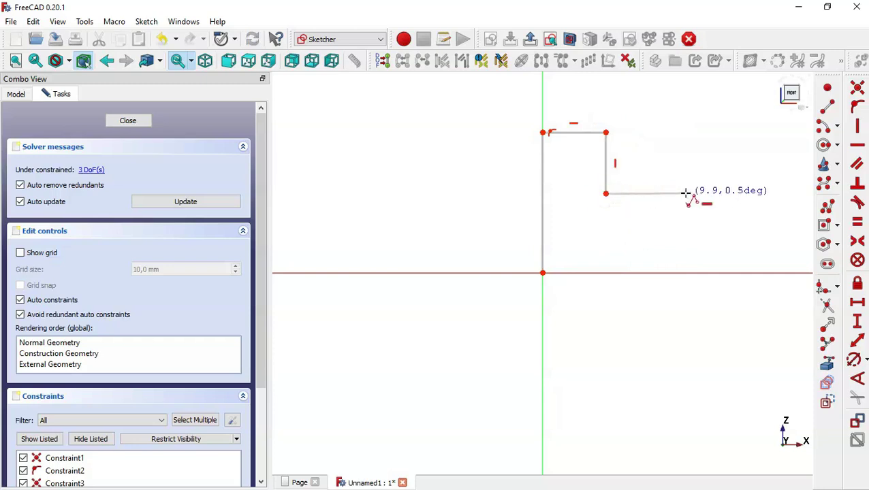
click(686, 194)
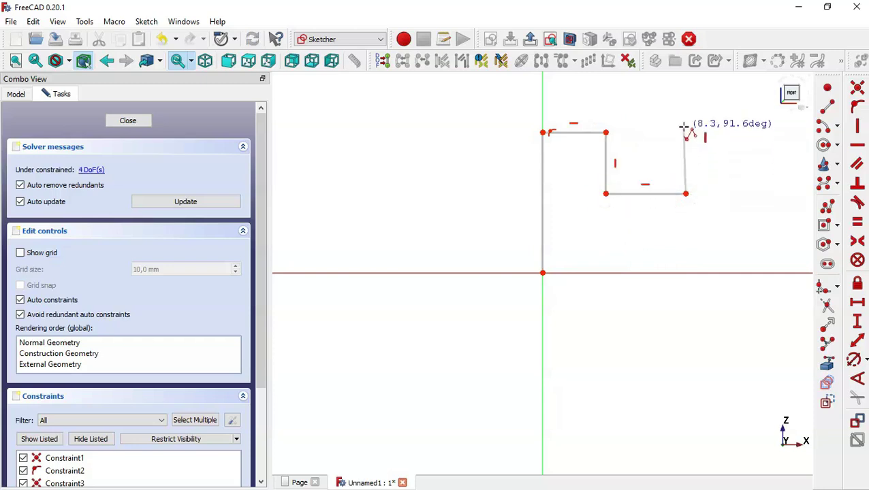
click(685, 127)
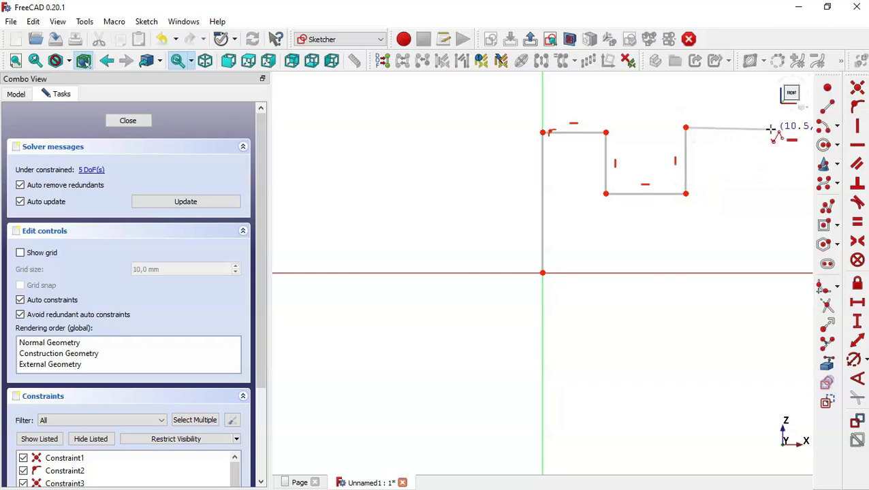
click(770, 127)
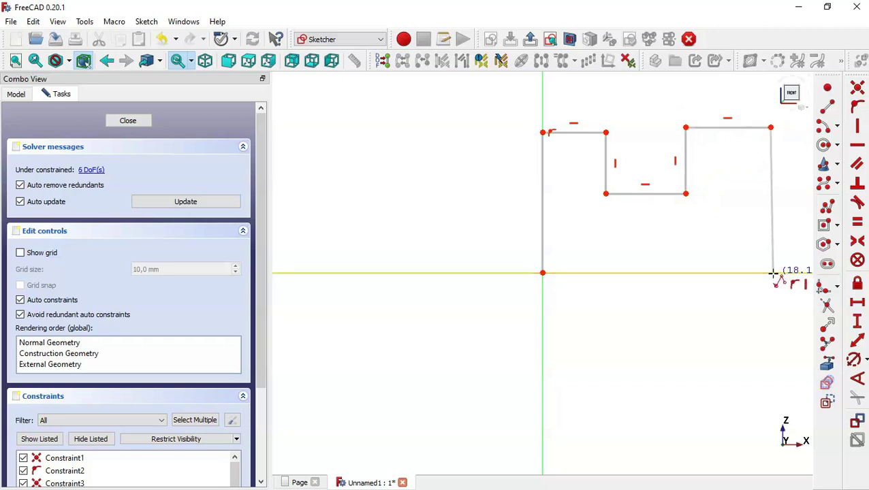
click(771, 273)
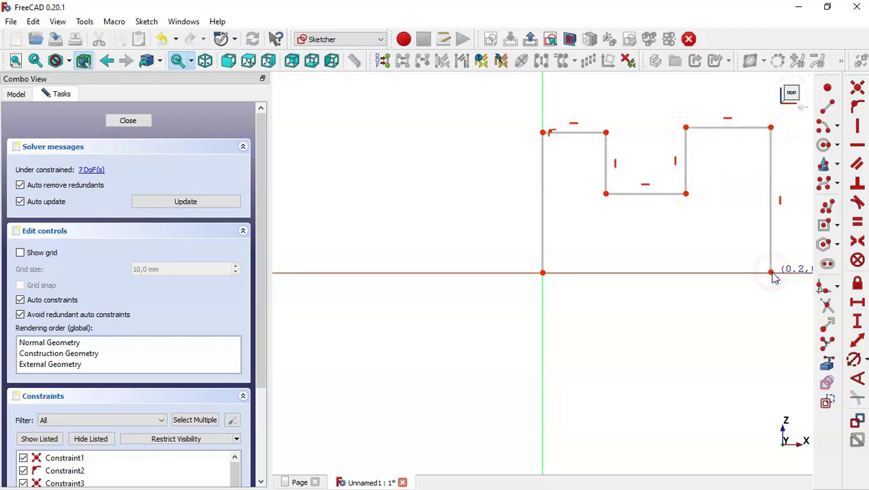
click(543, 273)
scroll(398, 314, down, 5)
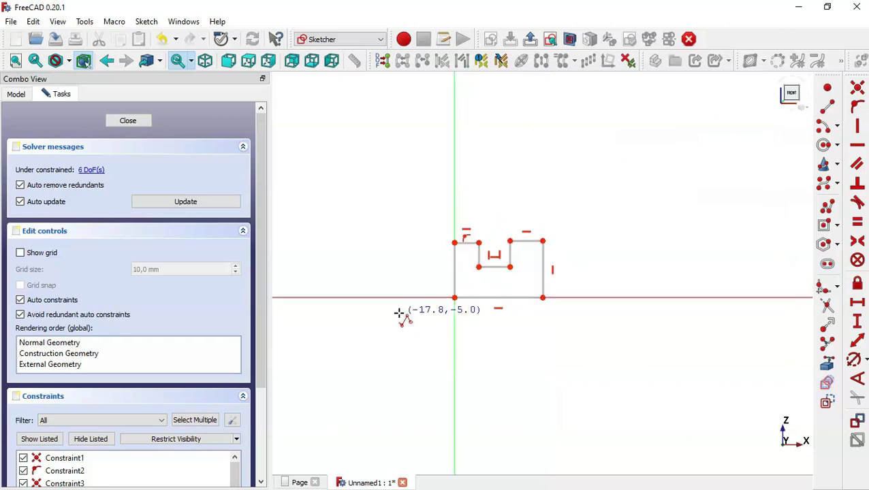
scroll(545, 272, up, 3)
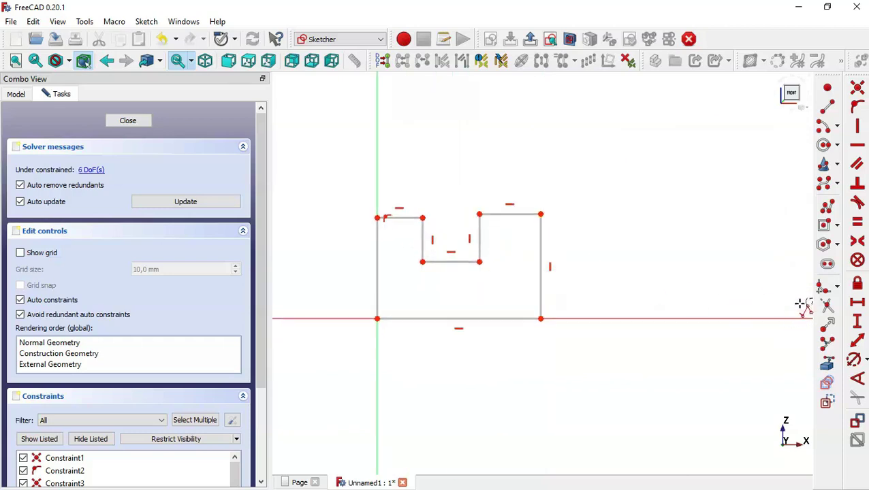
Fillet the upper-left and top-right corners of the right raised part
click(822, 289)
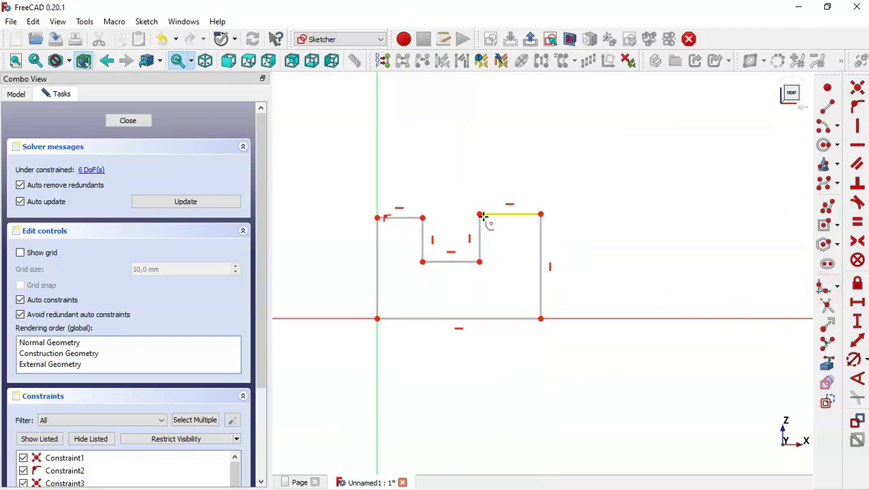
click(481, 225)
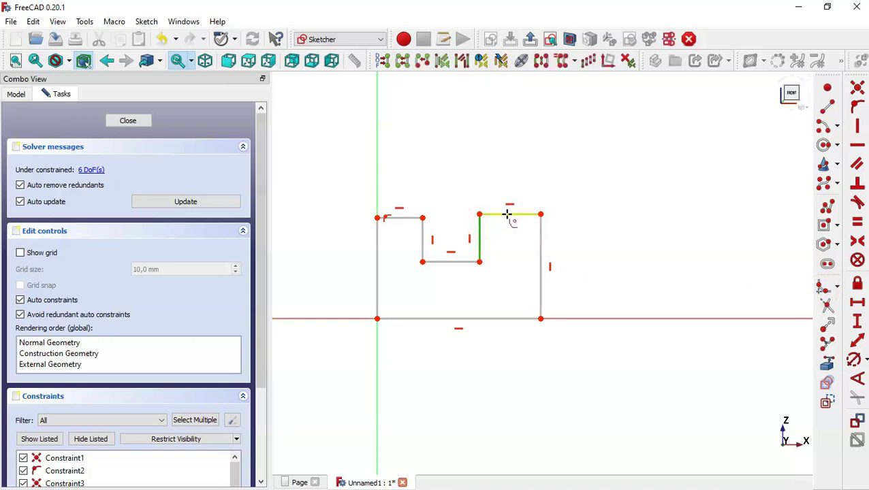
click(507, 215)
click(522, 215)
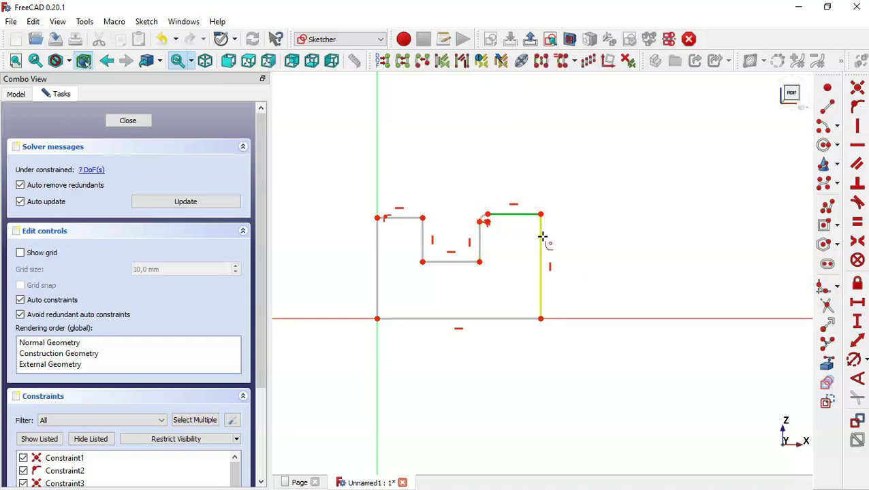
click(543, 235)
scroll(393, 247, up, 1)
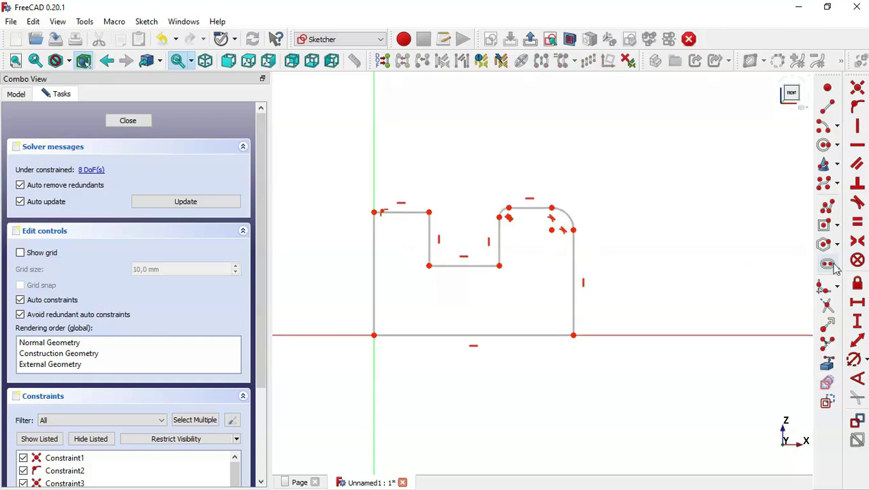
Make the two fillet arcs equal and level the left arc's top with the left part's top
click(858, 222)
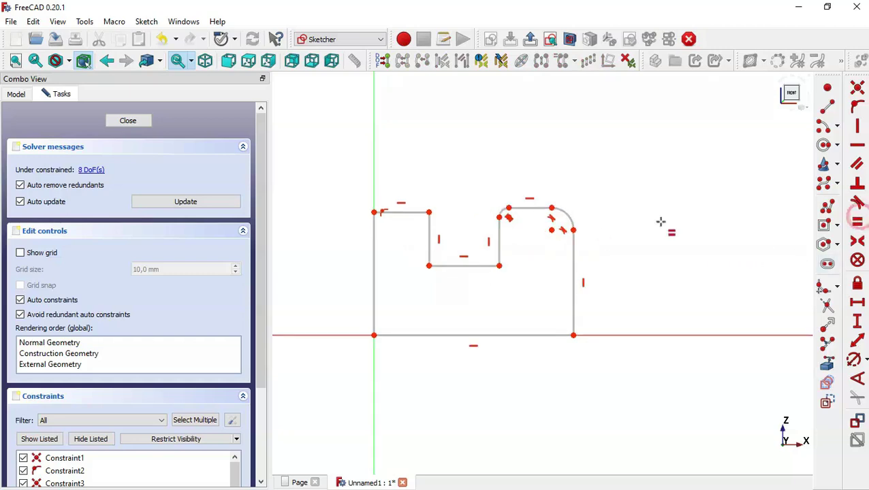
click(565, 213)
click(505, 211)
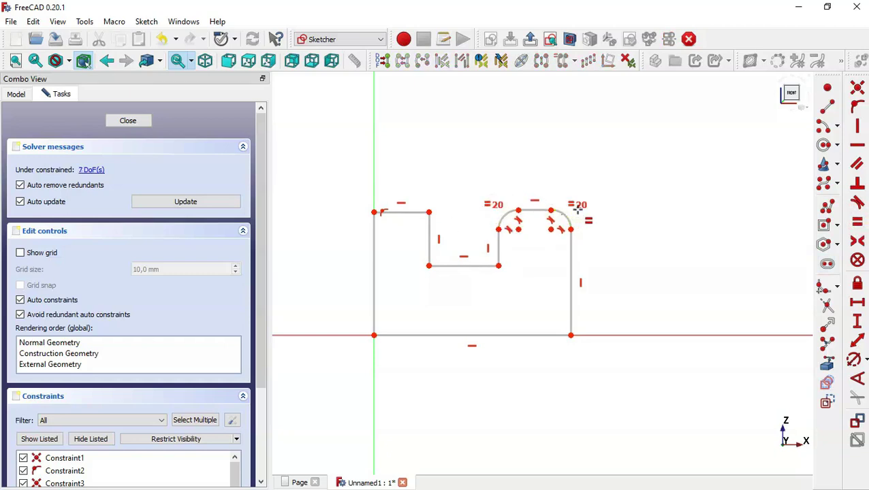
click(858, 146)
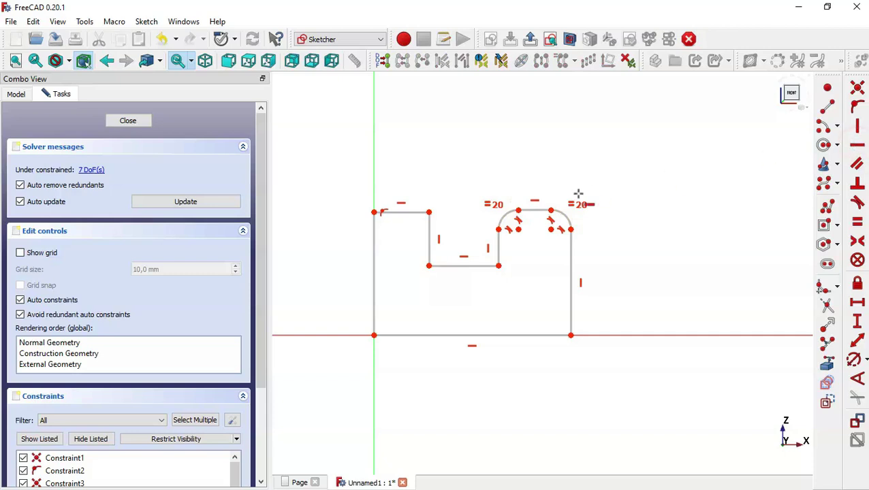
click(518, 211)
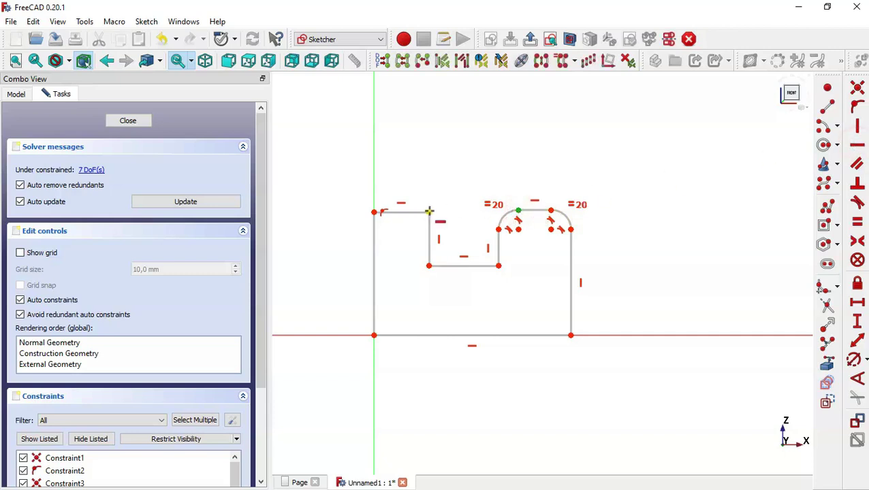
click(430, 212)
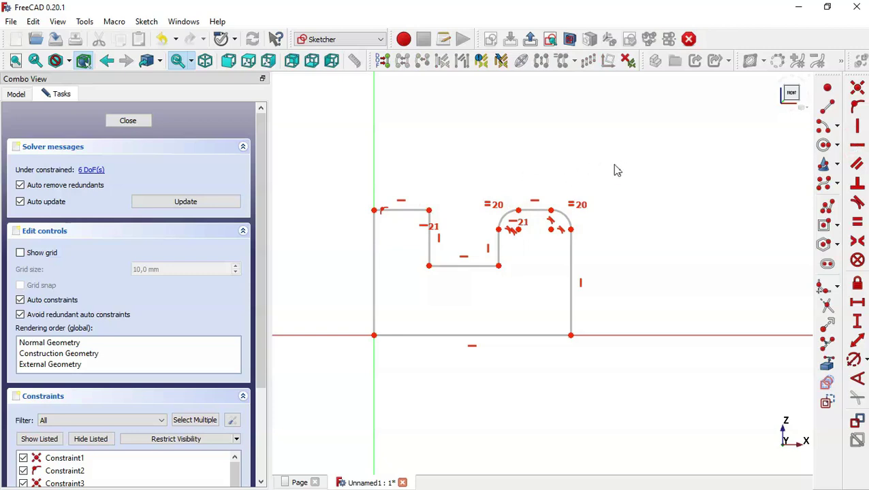
Draw a slot from the left fillet centre to the right fillet centre, then show the reference page
click(831, 96)
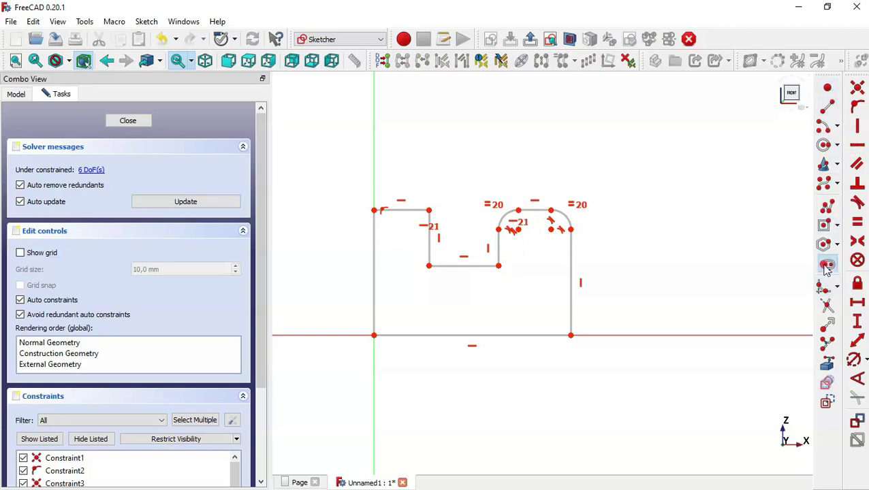
click(519, 229)
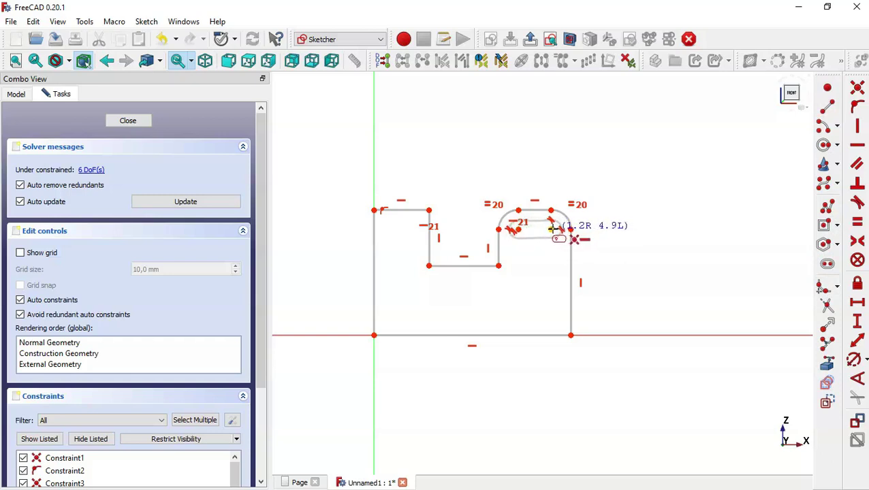
click(551, 229)
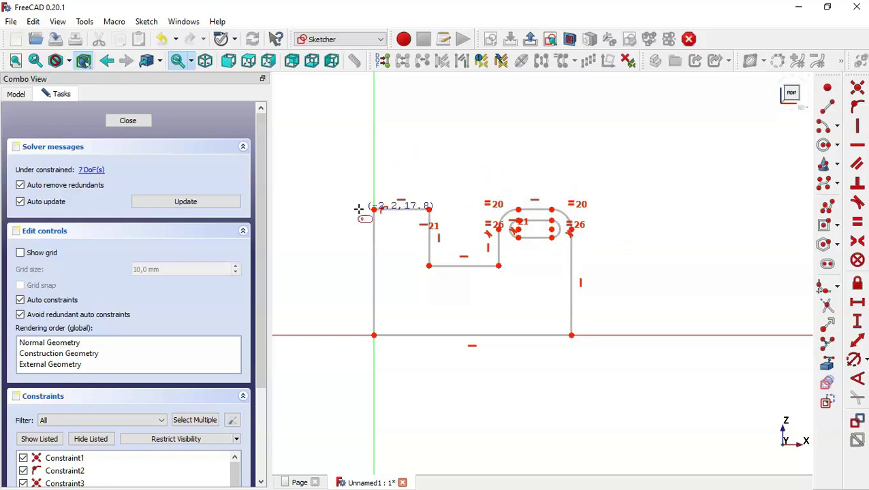
key(Escape)
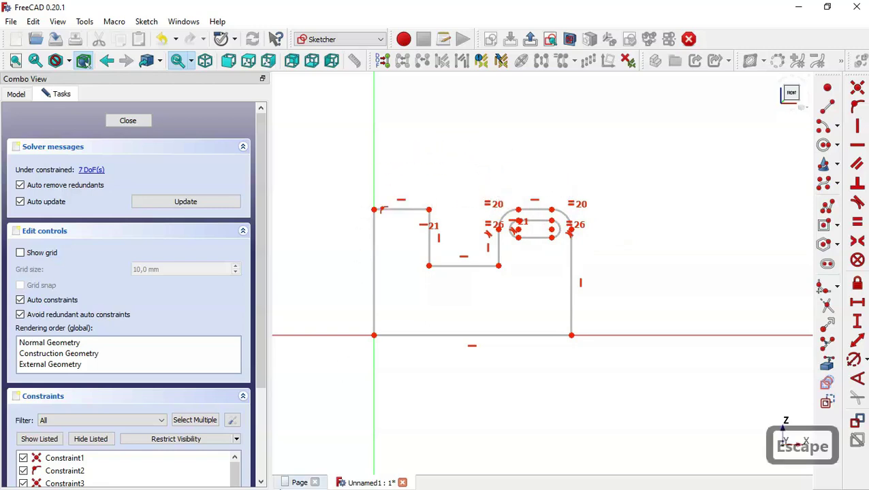
click(297, 483)
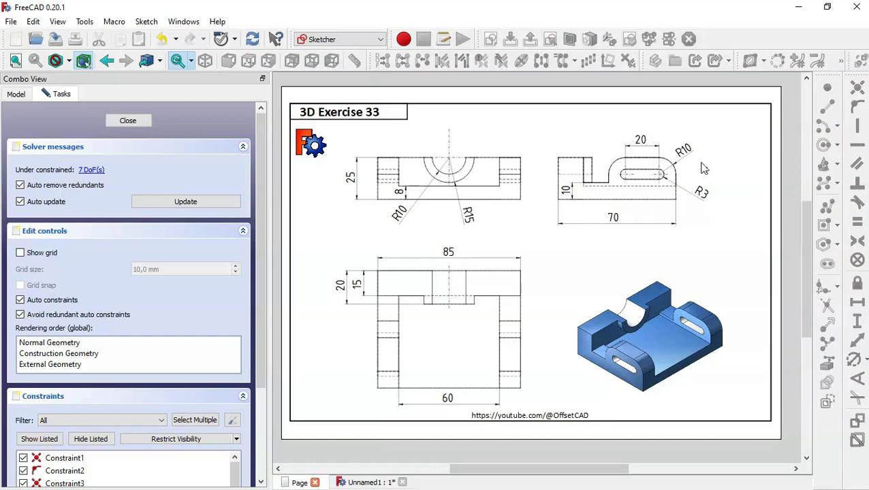
Pan and zoom the reference drawing to centre the side view with the slot dimensions
scroll(680, 169, up, 2)
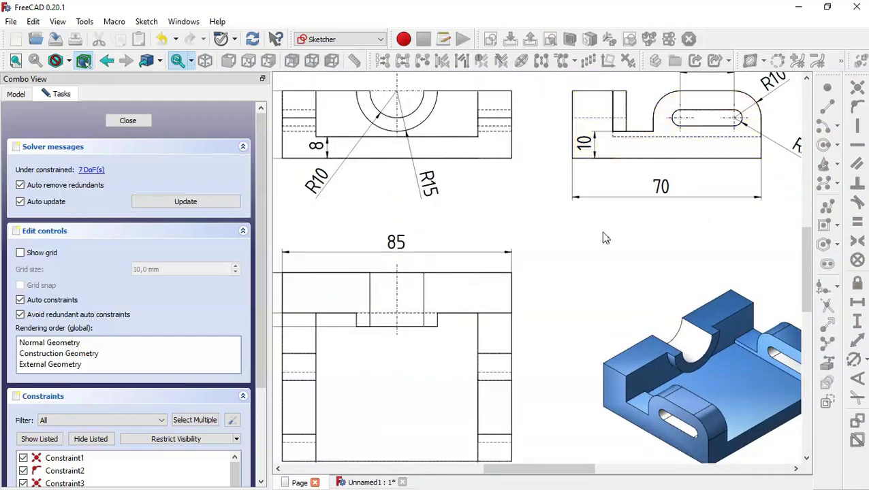
middle_drag(606, 238, 507, 317)
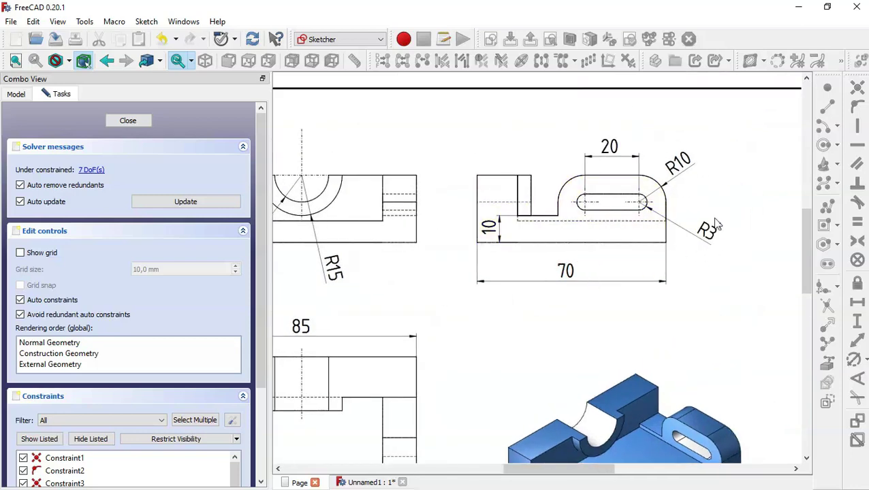
mouse_move(510, 329)
middle_down()
mouse_move(662, 271)
mouse_move(658, 258)
middle_up()
scroll(658, 260, down, 3)
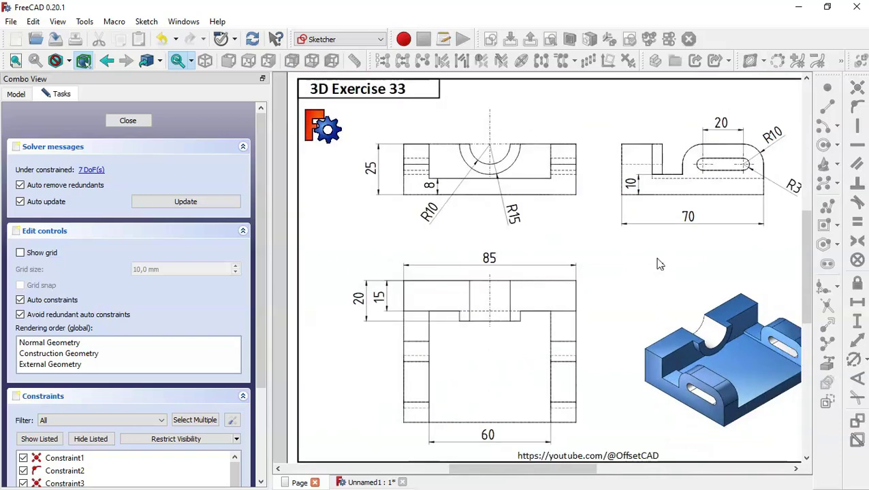
scroll(633, 252, up, 1)
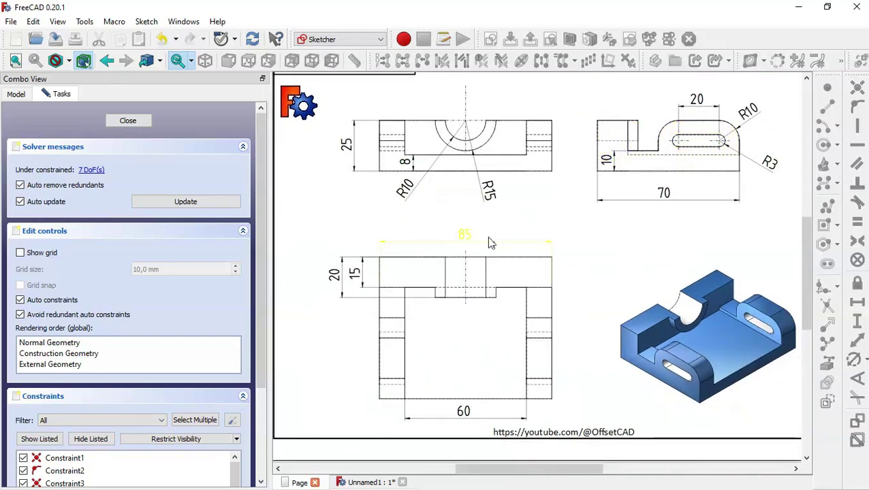
Back in the sketch, set the left edge height to 25 mm and the step height to 10 mm
click(371, 483)
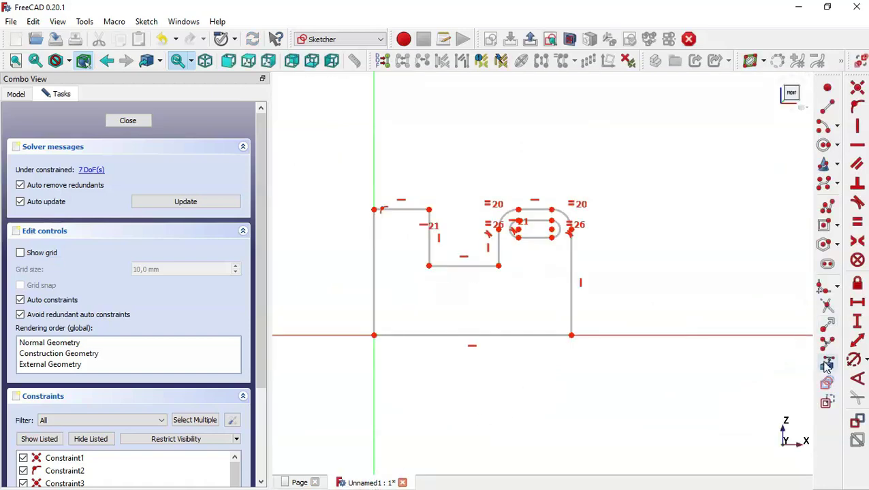
click(858, 323)
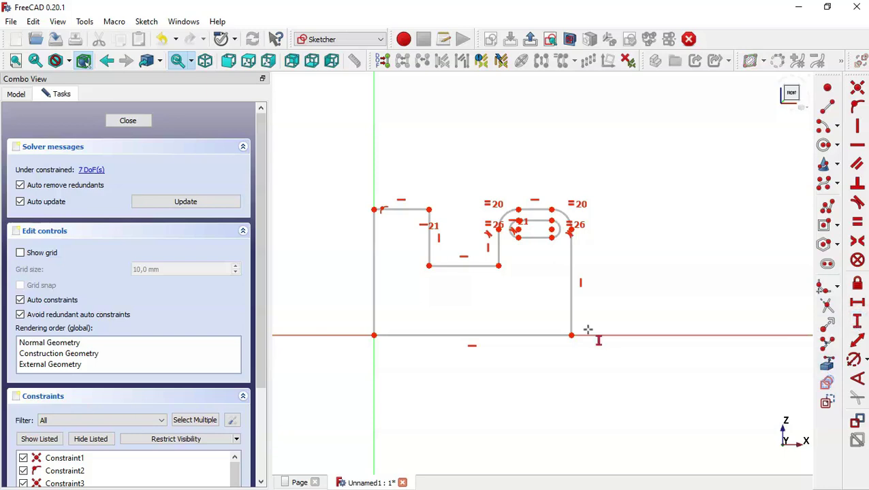
click(499, 265)
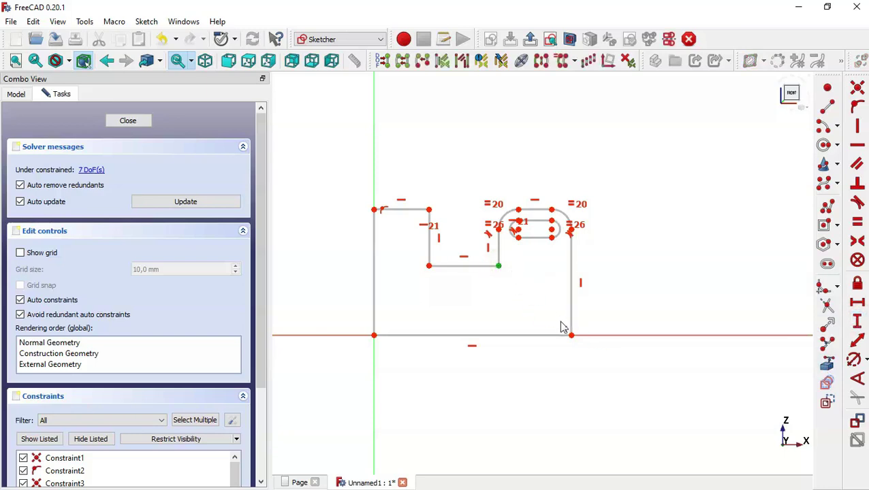
right_click(524, 301)
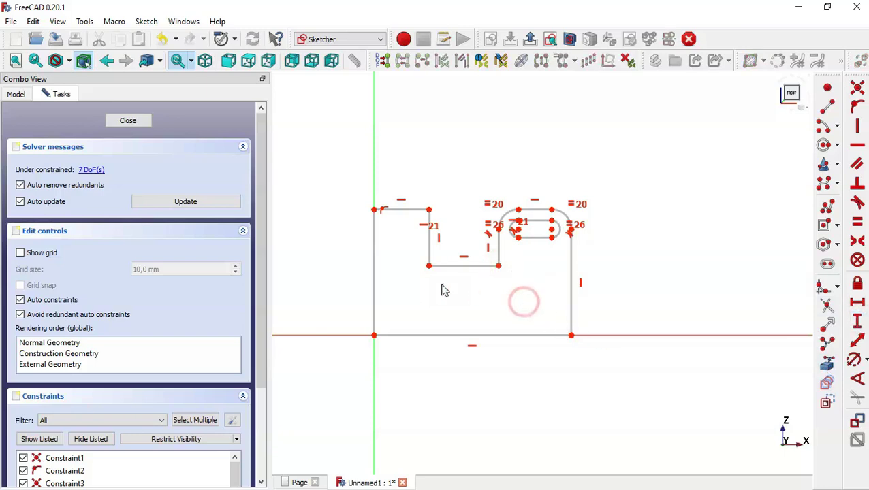
click(373, 264)
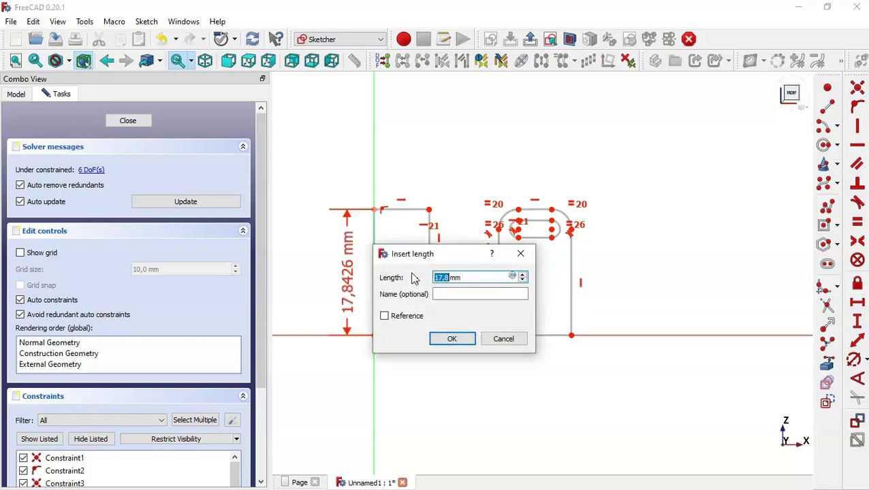
text(25)
key(Return)
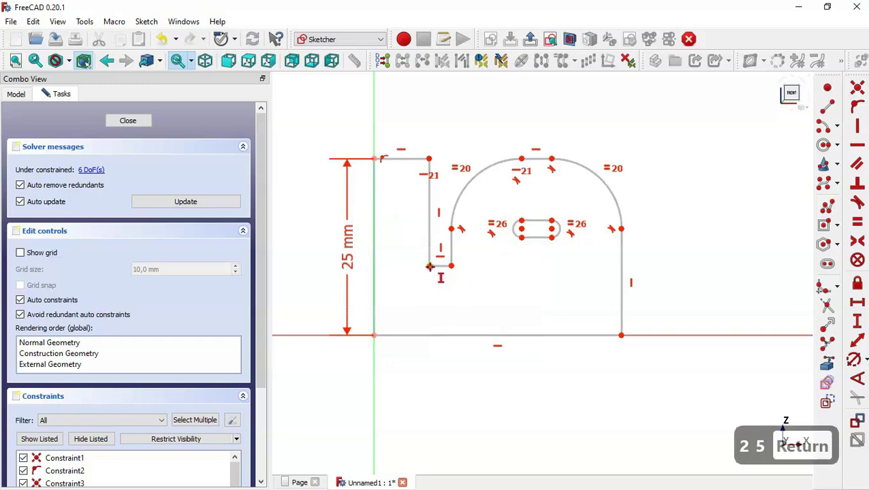
click(429, 266)
click(375, 335)
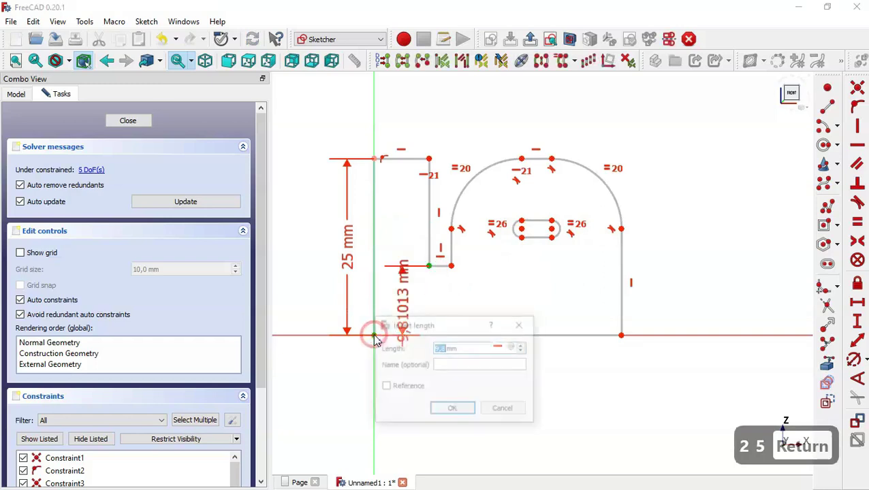
text(10)
key(Return)
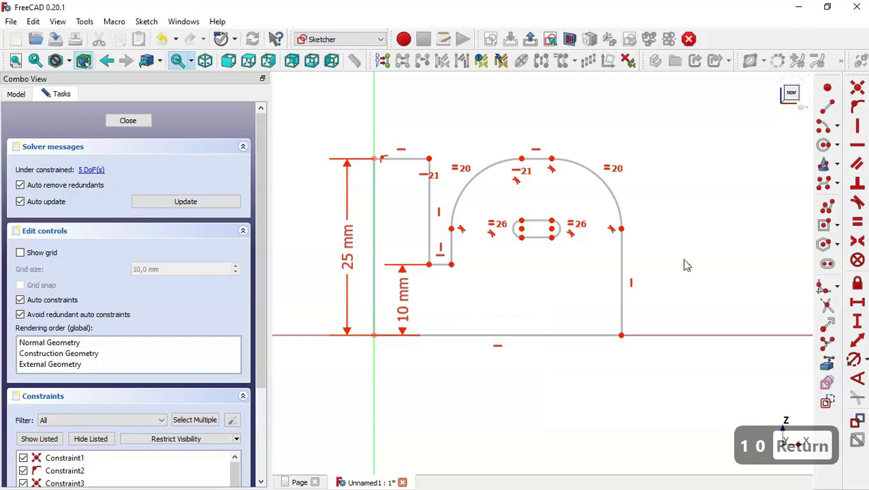
Set the top line to 20 mm, the outer arc to R10 and the slot ends to R3
click(859, 303)
click(536, 158)
text(20)
key(Return)
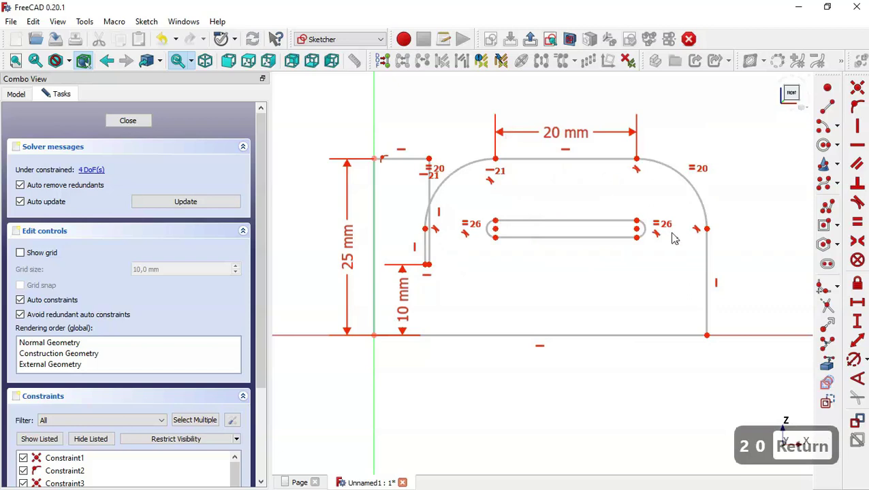
click(855, 362)
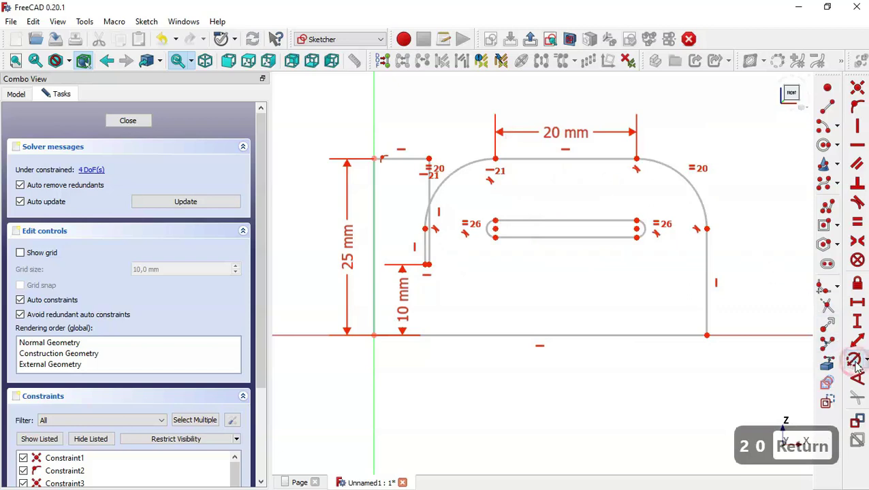
click(693, 192)
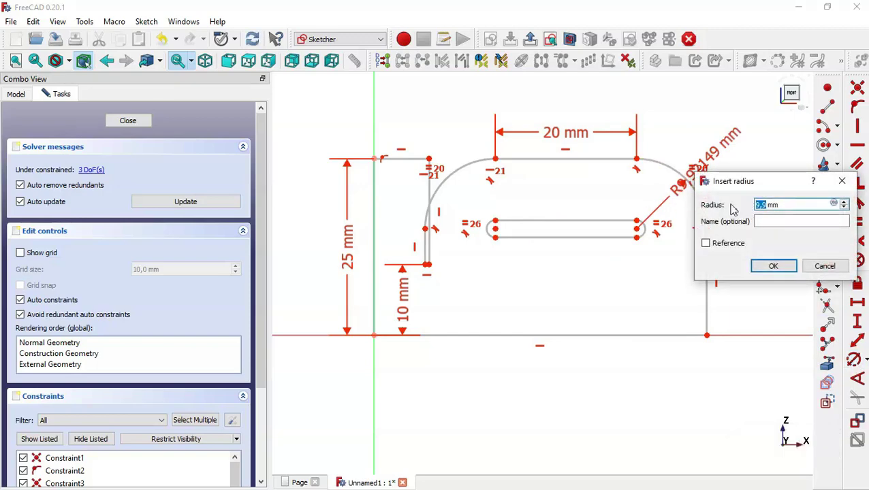
text(10)
key(Return)
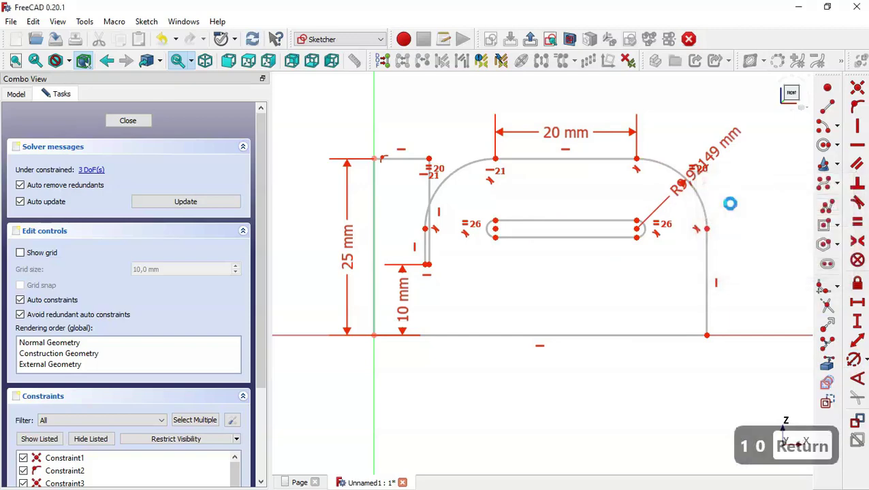
click(645, 233)
text(3)
key(Return)
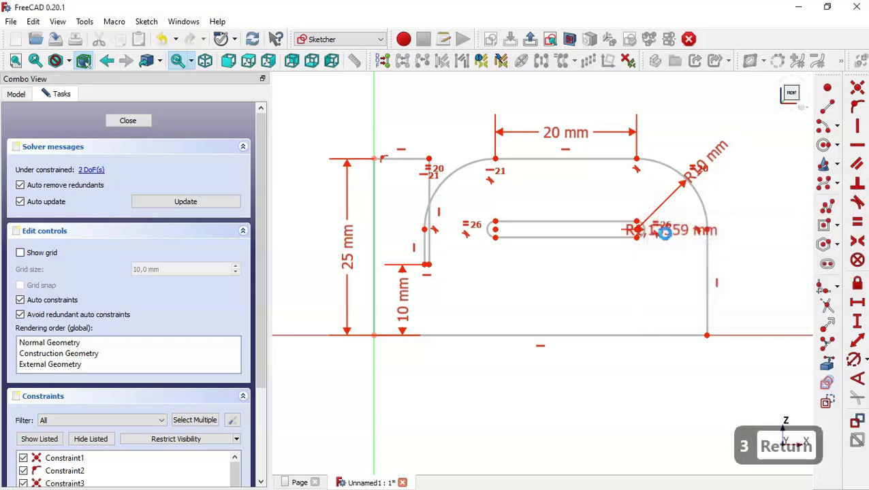
click(302, 483)
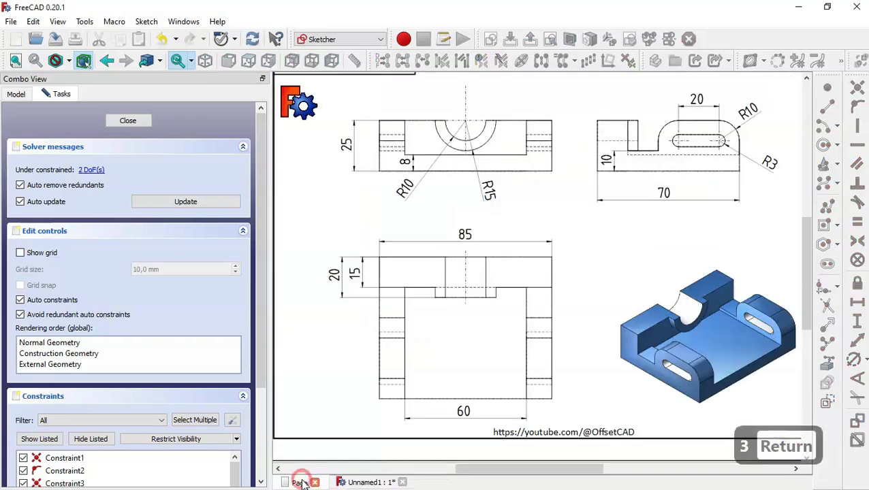
middle_drag(701, 264, 651, 275)
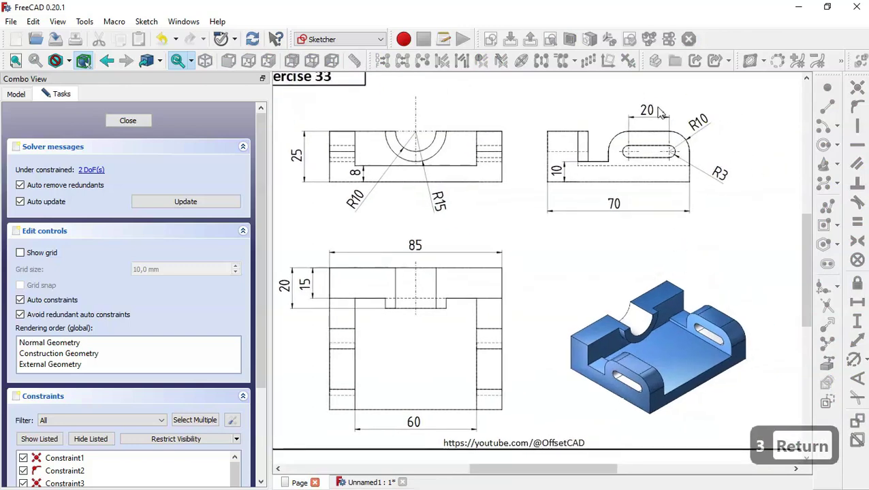
click(367, 483)
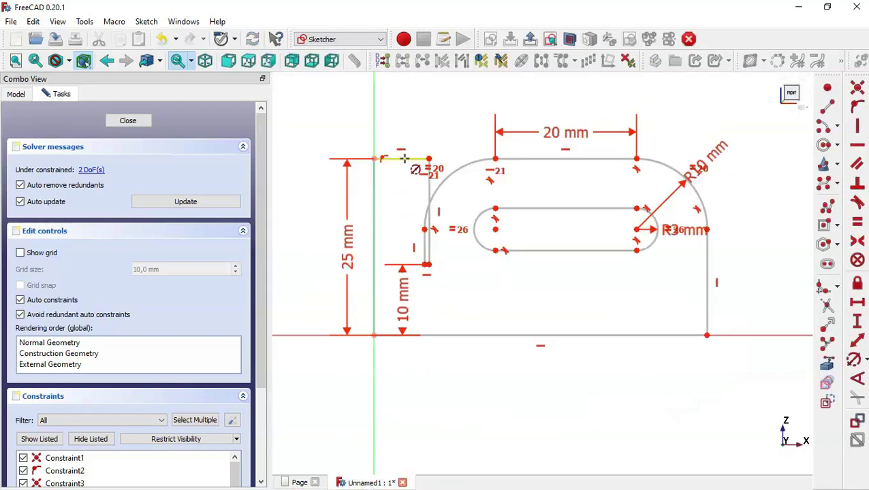
click(298, 483)
middle_drag(612, 259, 657, 263)
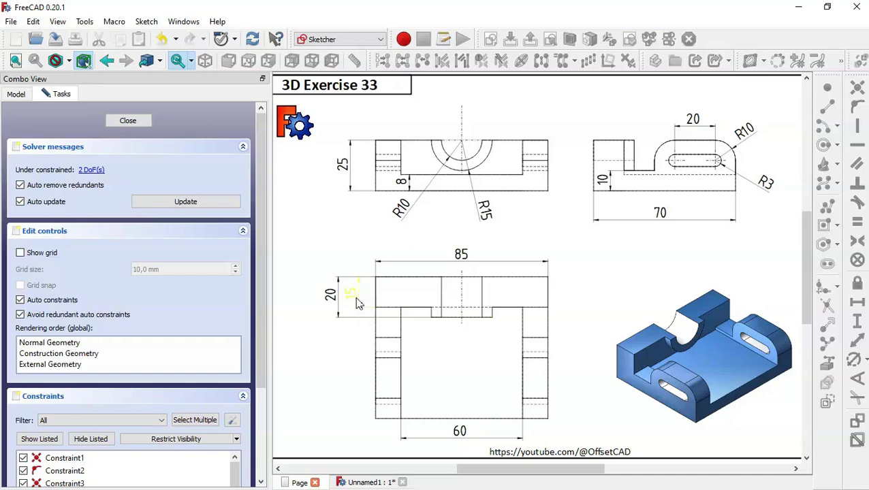
click(364, 483)
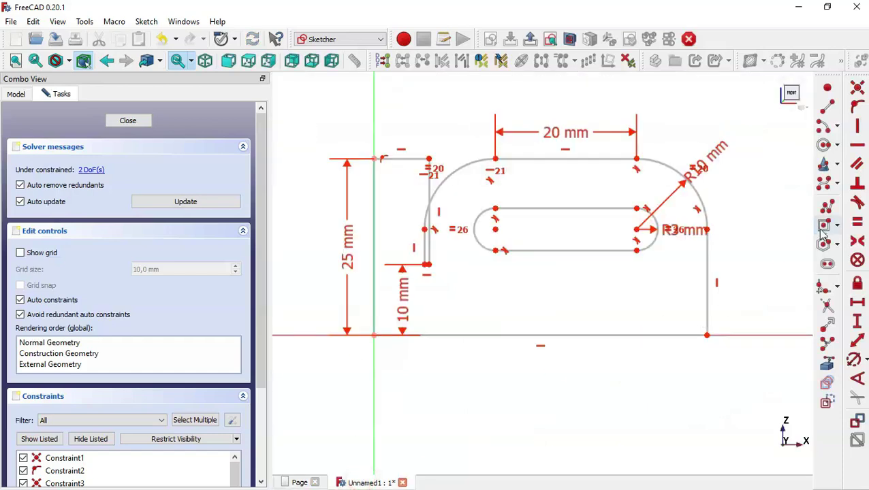
Dimension the bottom line to 70 mm and the top-left ledge to 15 mm
click(853, 307)
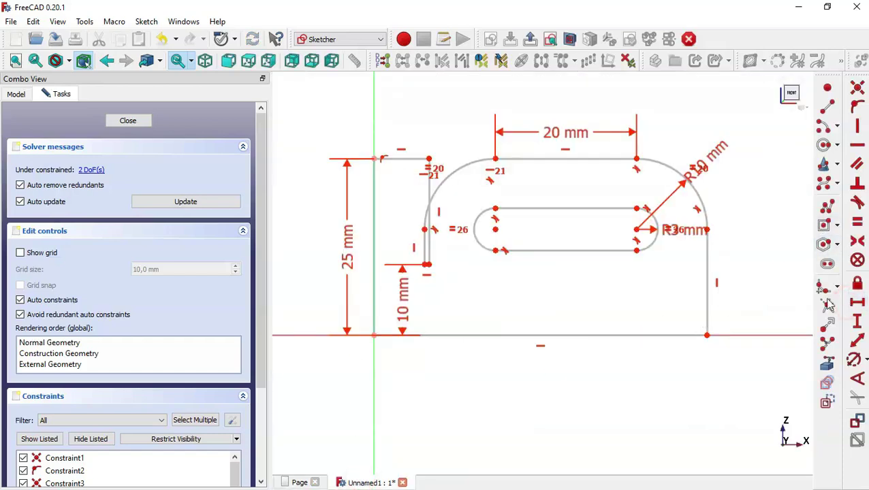
click(528, 336)
text(70)
key(Return)
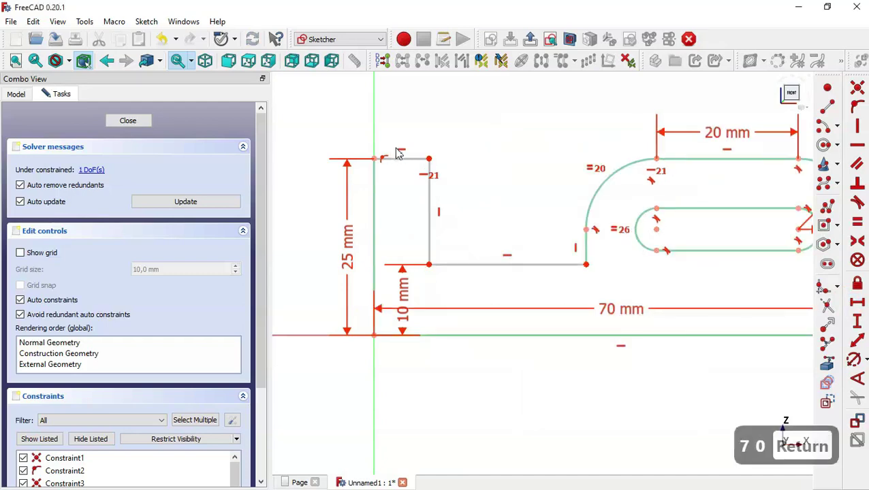
click(404, 158)
text(15)
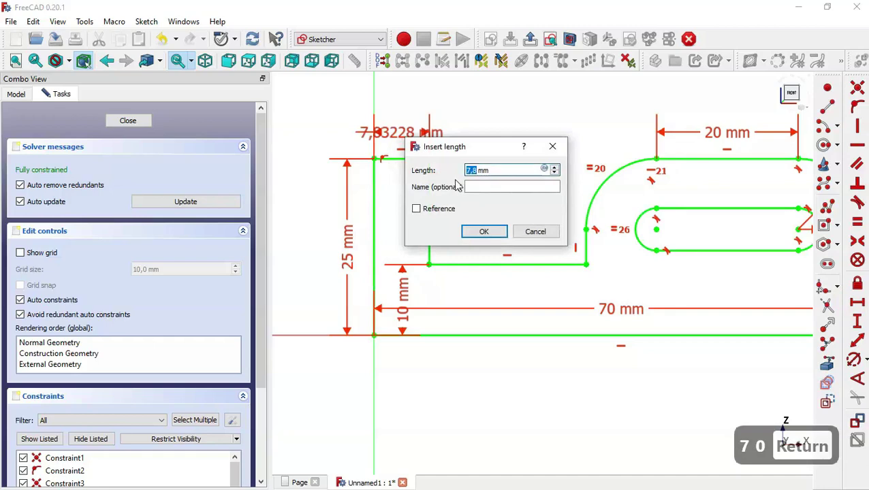
key(Return)
scroll(382, 224, down, 5)
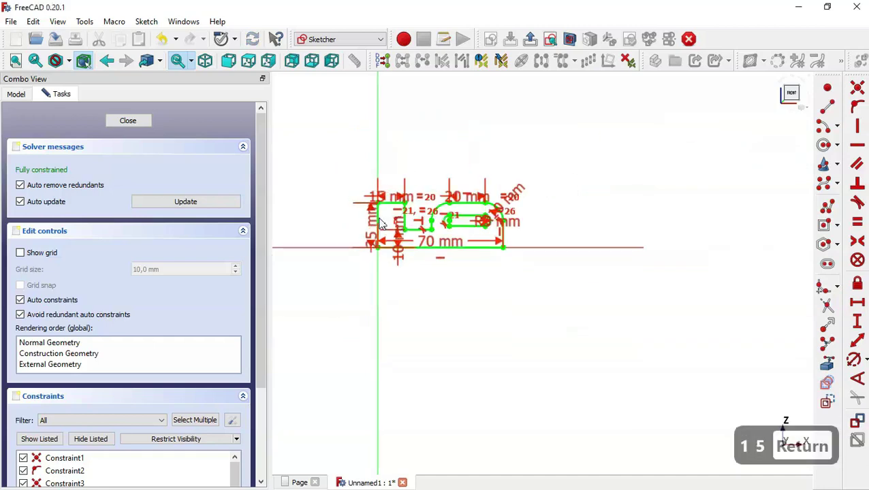
scroll(408, 216, up, 3)
Close the fully constrained sketch and fit the profile in the view
click(128, 121)
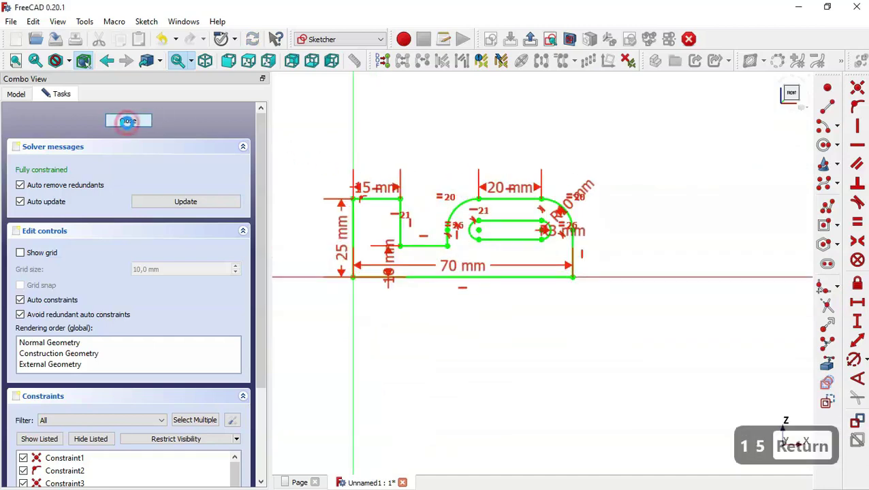
click(488, 261)
key(Home)
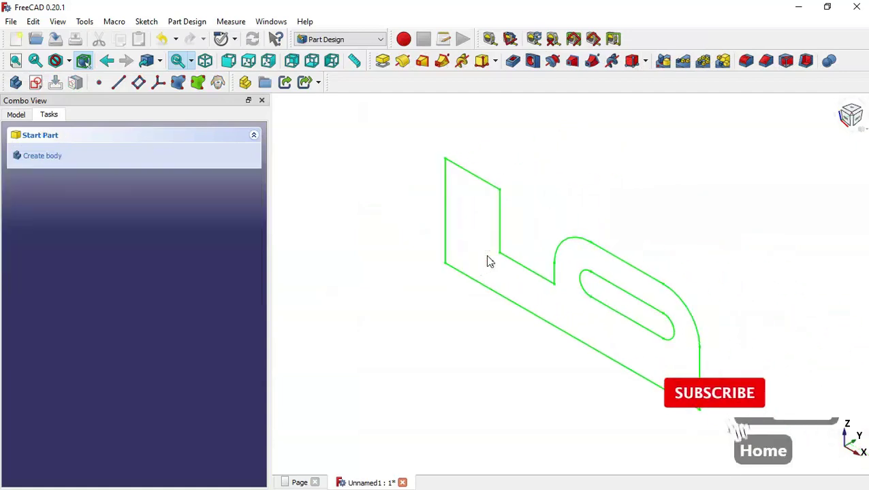
Pad the profile sketch 85 mm, symmetric to the plane, and fit the solid in view
click(15, 114)
click(77, 206)
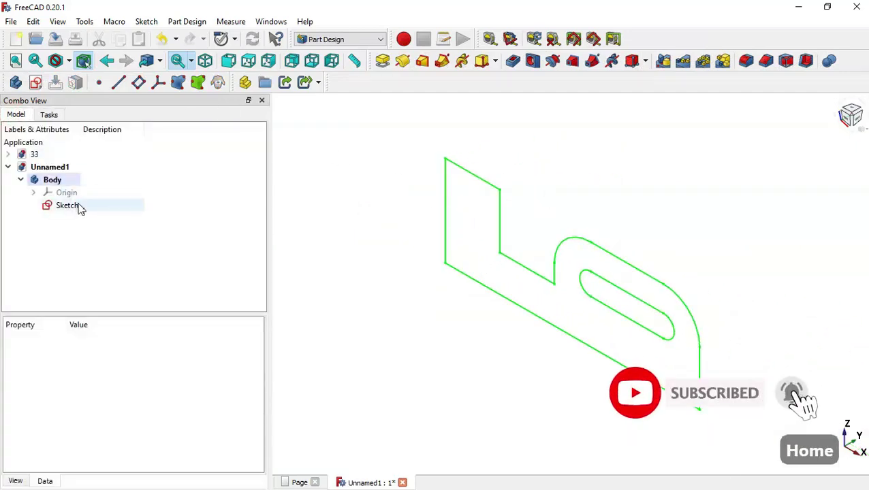
click(384, 61)
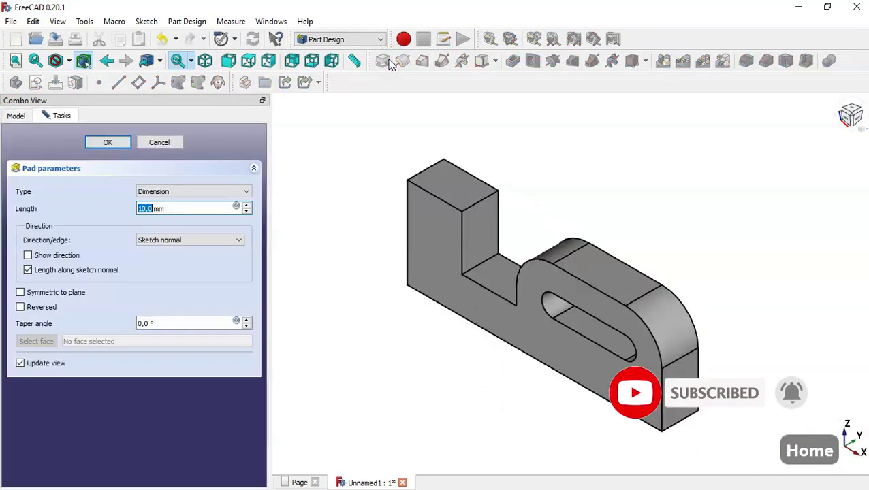
double_click(182, 207)
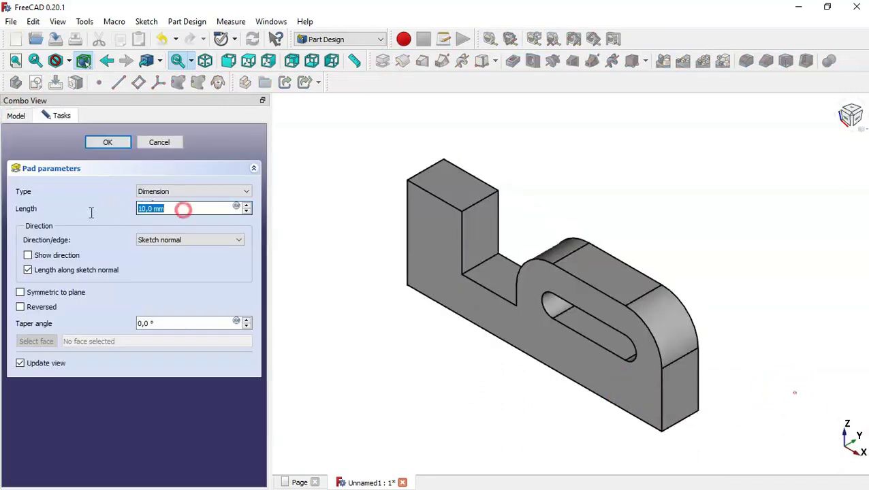
click(66, 295)
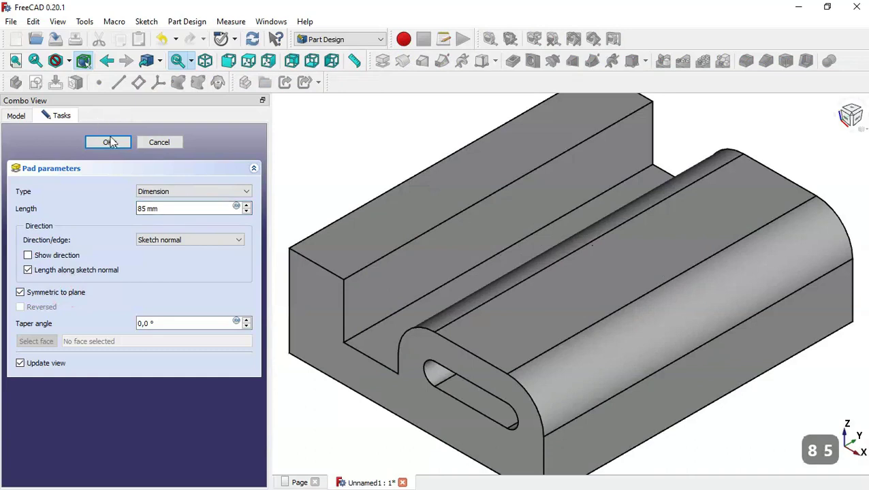
click(109, 142)
click(338, 156)
key(Home)
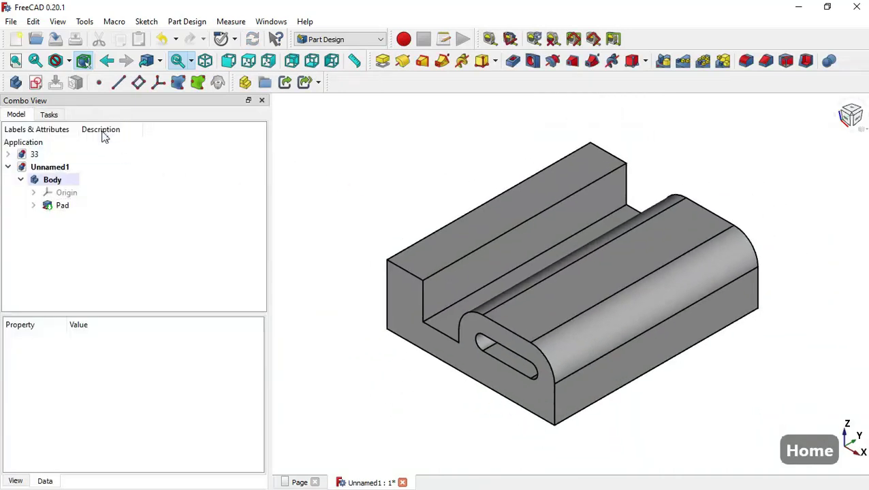
click(36, 82)
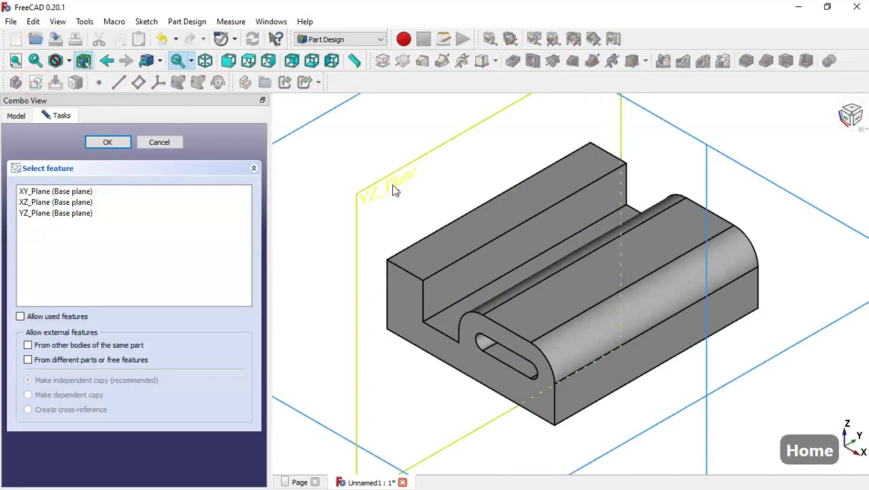
On YZ_Plane with section view, draw a centred rectangle on the vertical axis, then check the reference
click(393, 185)
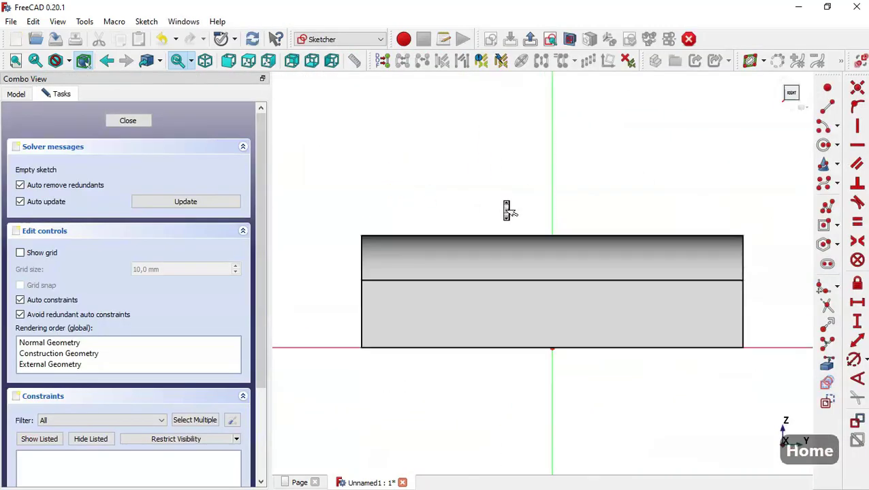
click(571, 39)
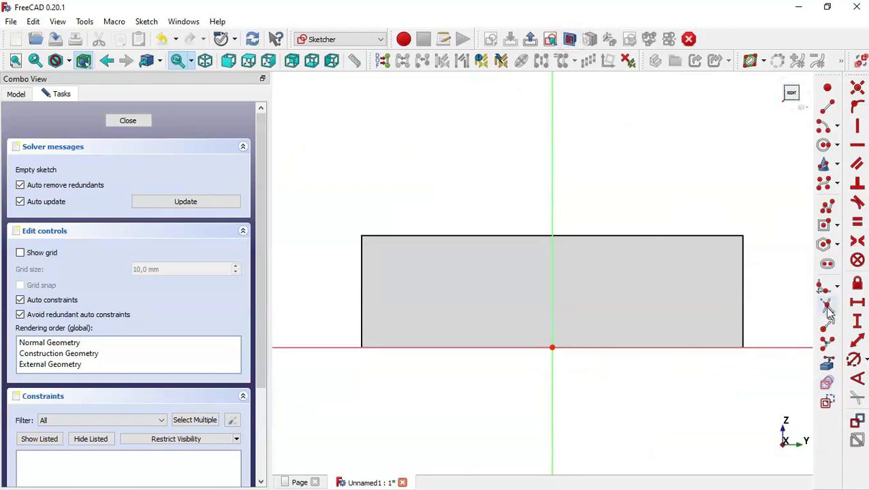
click(824, 226)
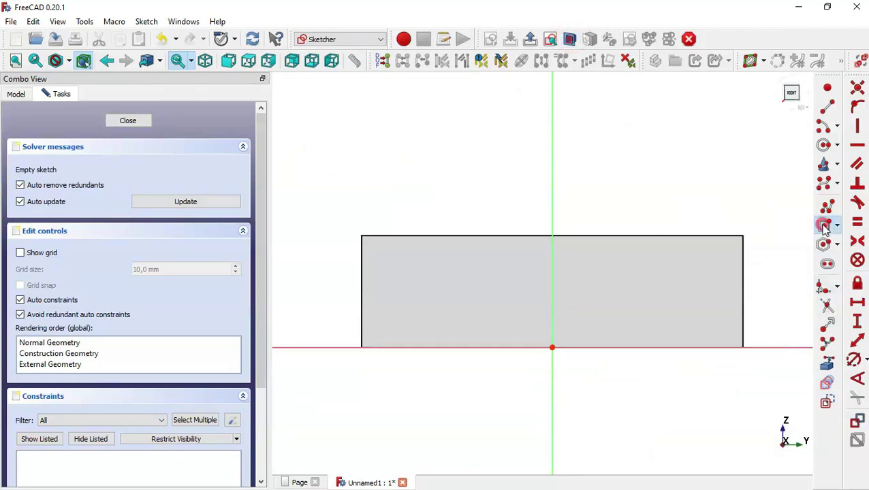
click(553, 184)
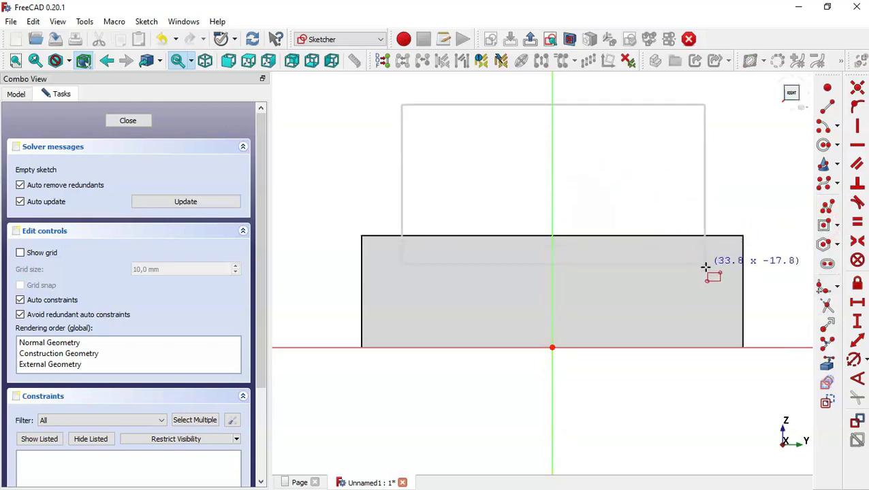
click(676, 273)
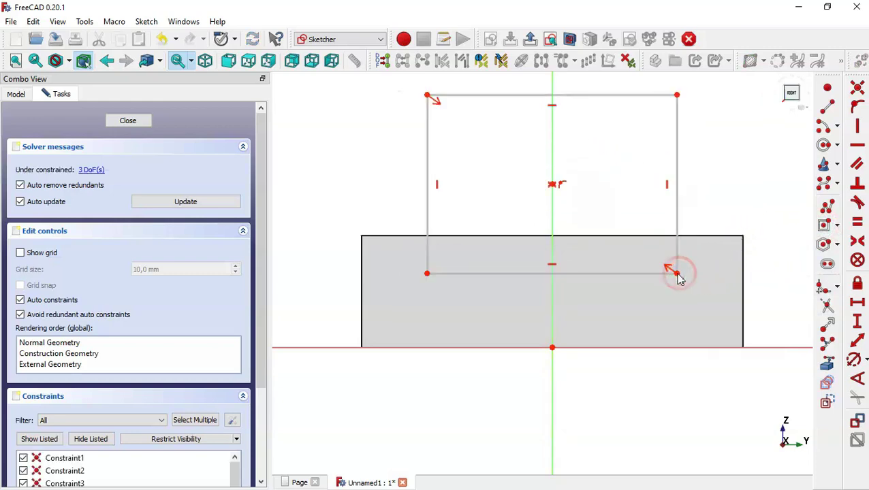
click(303, 483)
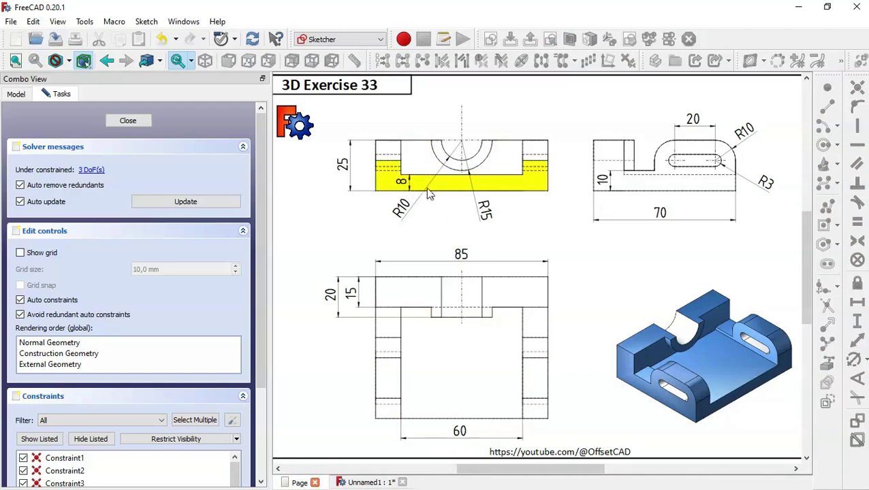
Constrain the rectangle's bottom edge to 60 mm and its corner 8 mm above the origin, then close Sketch001
click(359, 482)
click(858, 303)
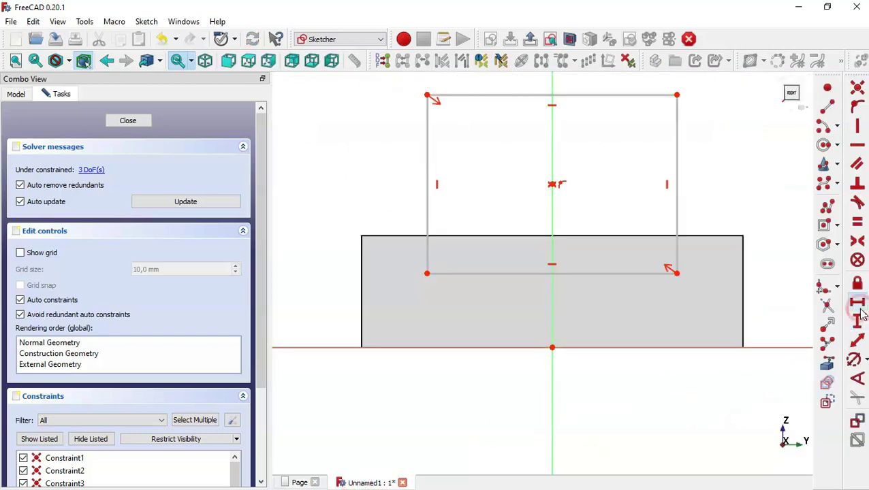
click(592, 274)
text(60)
key(Return)
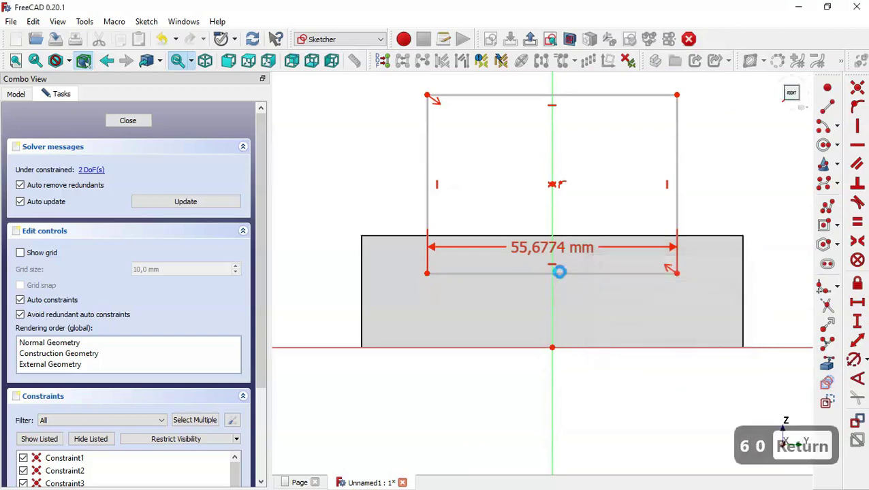
click(858, 321)
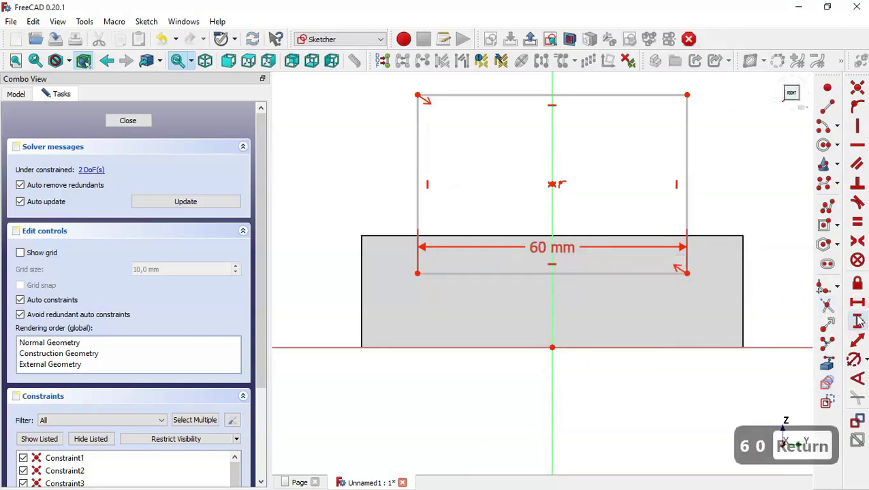
click(687, 272)
click(551, 348)
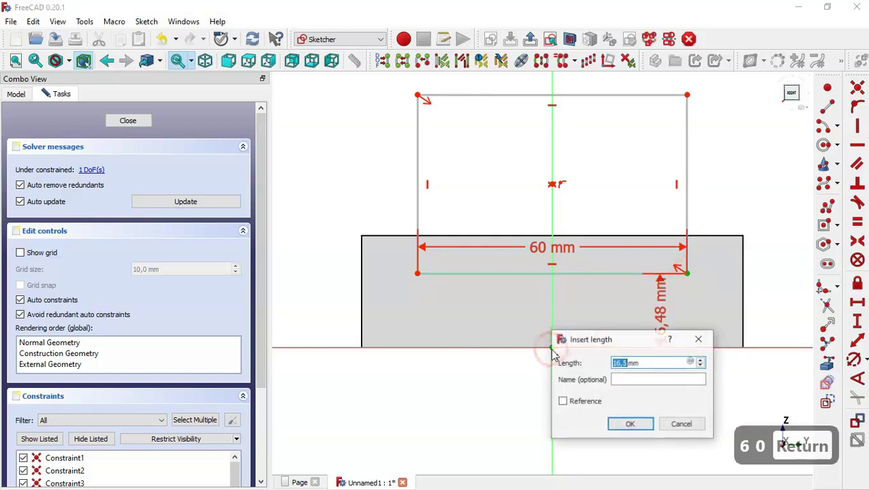
text(8)
key(Return)
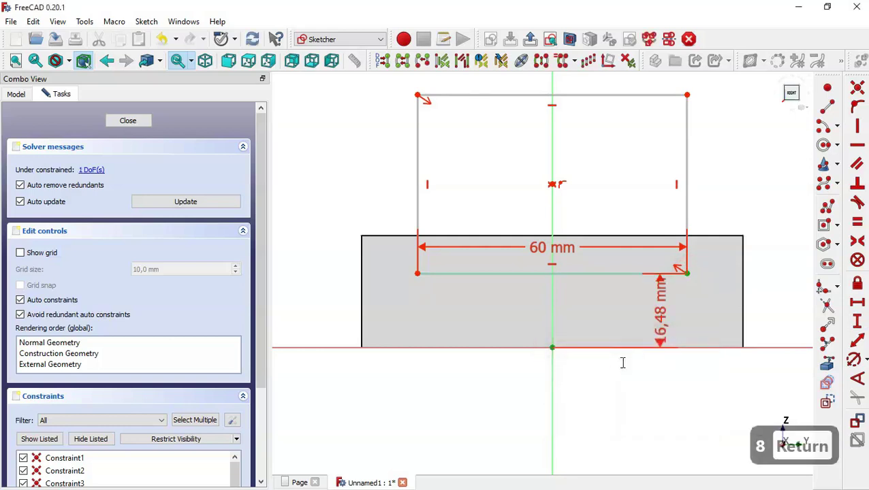
click(127, 122)
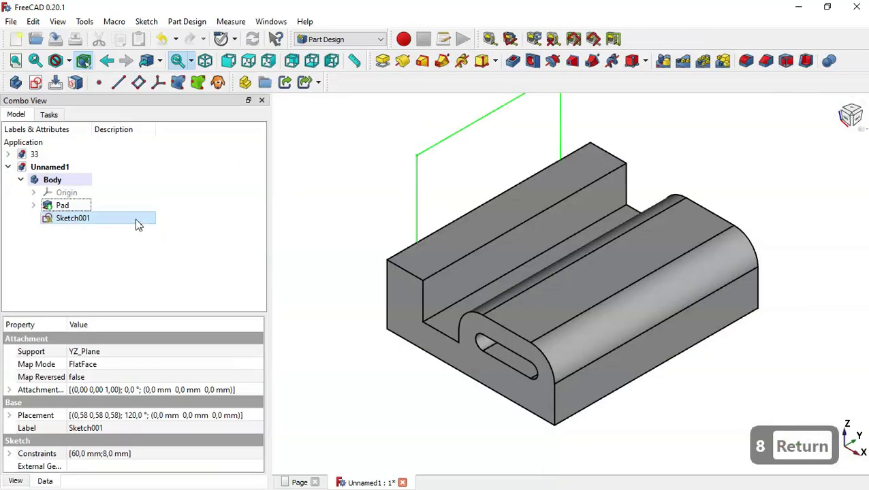
Offset Sketch001's attachment 70 mm in z to the bracket's far end, then begin pocketing it
right_click(136, 220)
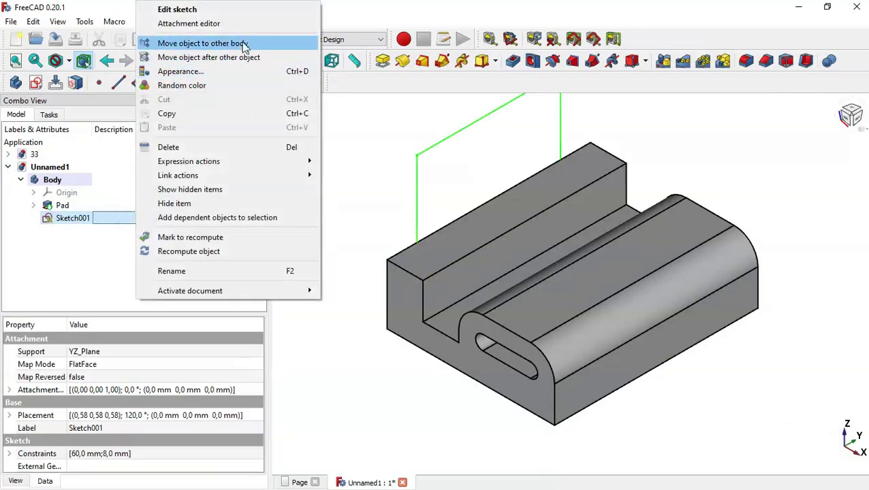
click(256, 24)
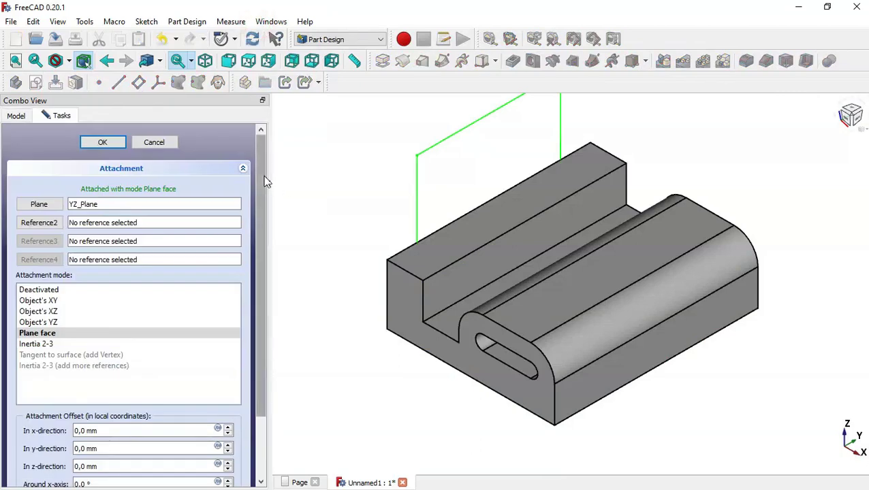
scroll(267, 182, down, 3)
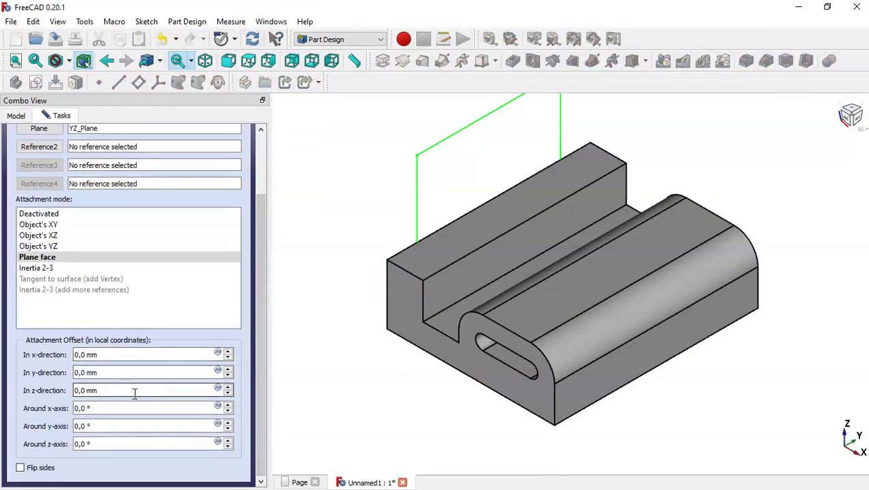
double_click(102, 390)
text(70)
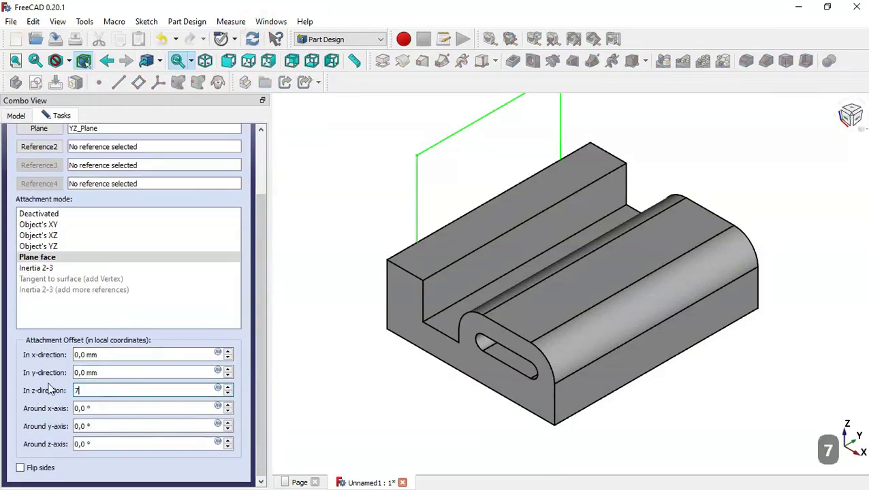
click(352, 373)
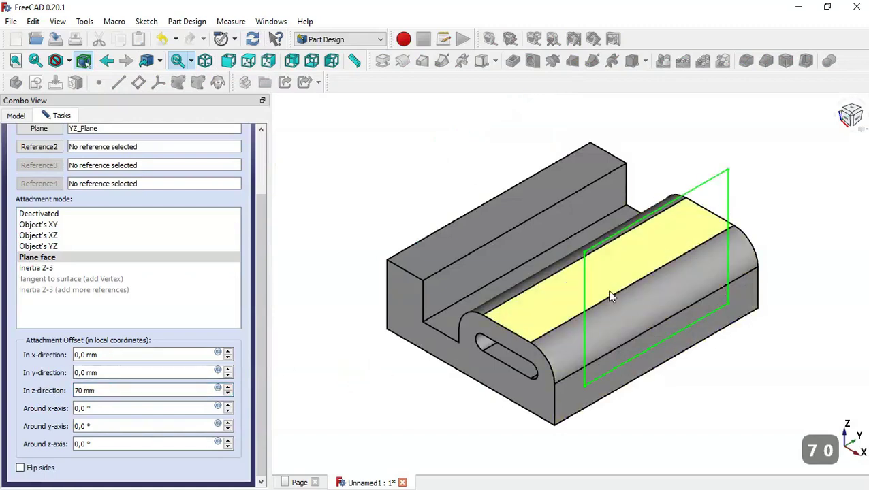
drag(258, 300, 258, 239)
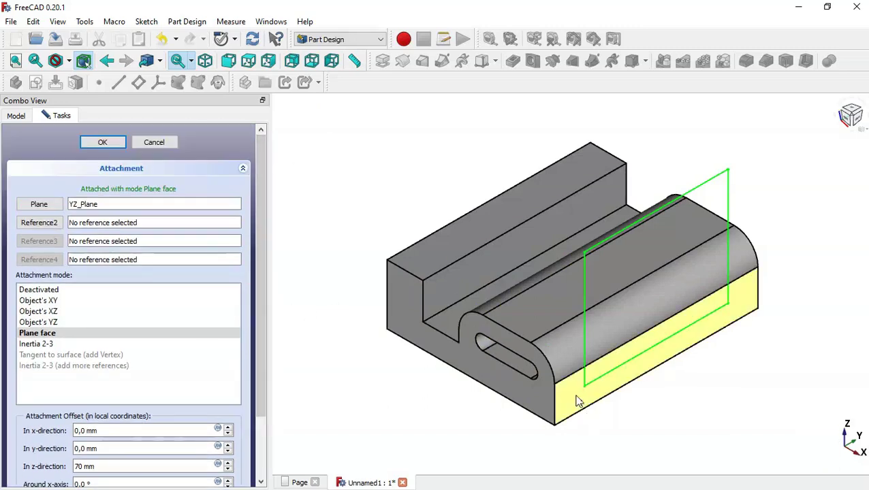
click(116, 144)
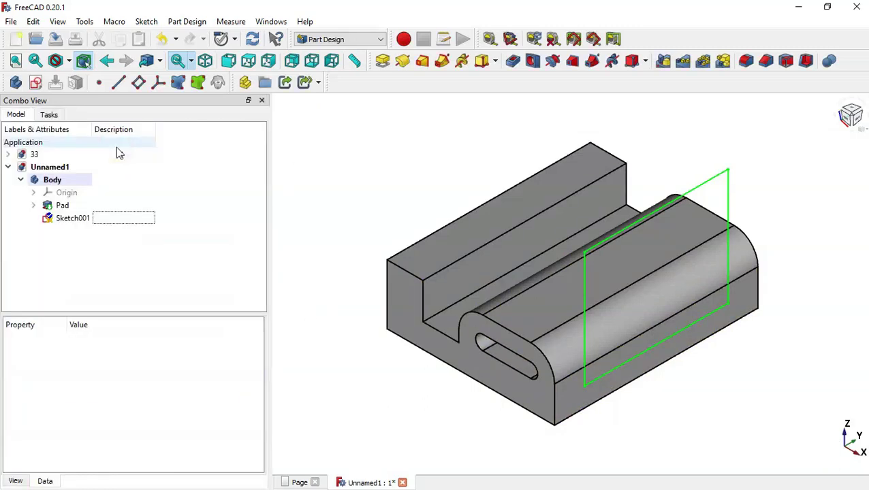
click(131, 218)
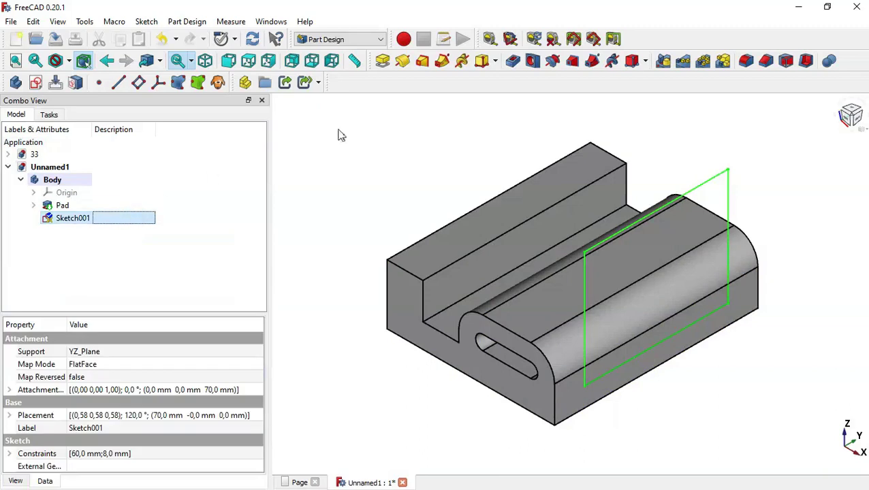
click(511, 61)
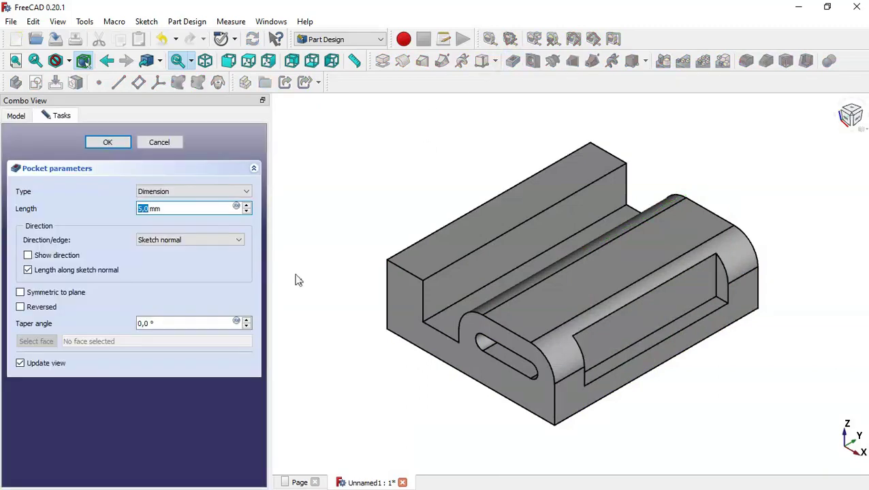
Pocket Sketch001's rectangle 70-15 mm deep and return to the standard view
triple_click(188, 207)
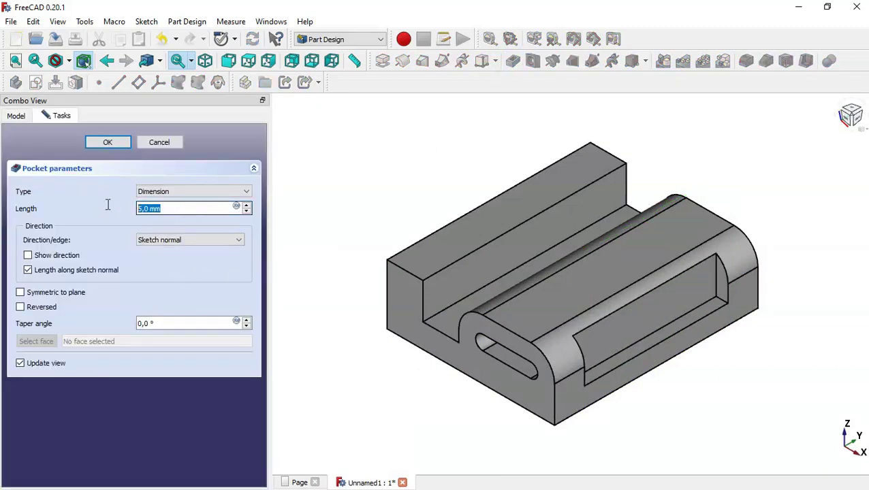
text(70-15)
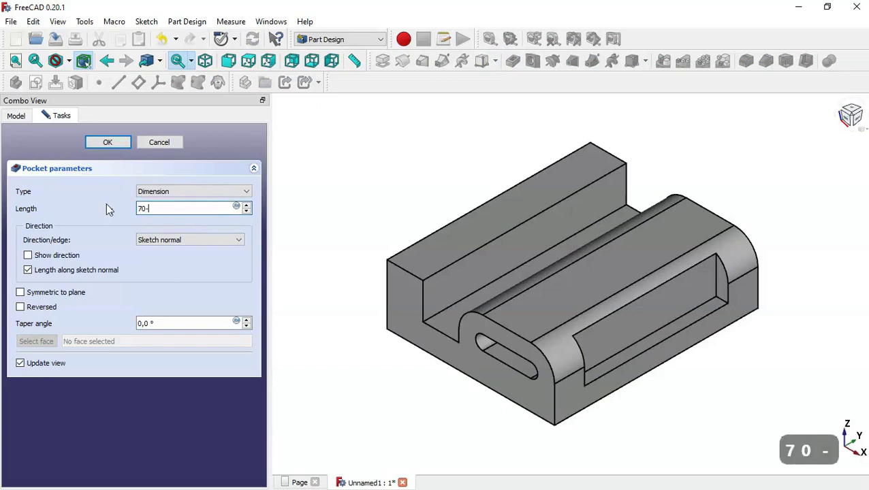
click(124, 143)
mouse_move(384, 175)
middle_down()
mouse_move(380, 233)
mouse_move(375, 167)
mouse_move(395, 175)
mouse_move(378, 170)
middle_up()
key(Home)
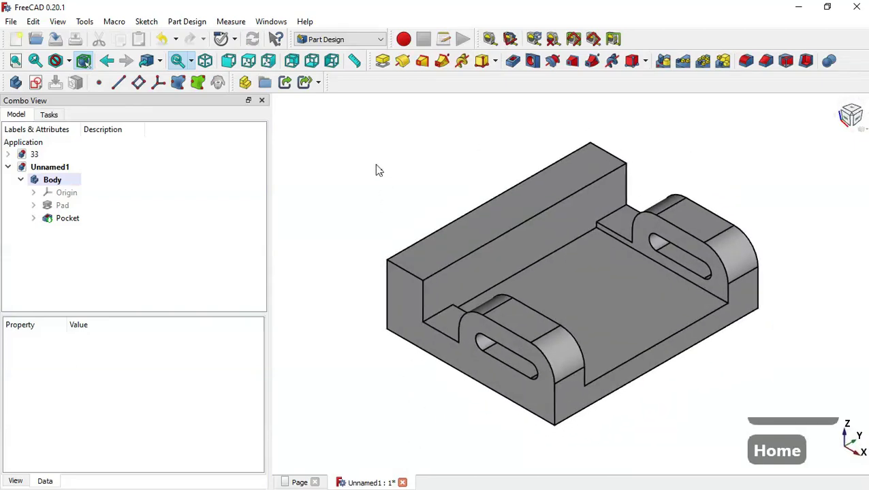
Start a new sketch on the YZ plane with the section view enabled
click(35, 82)
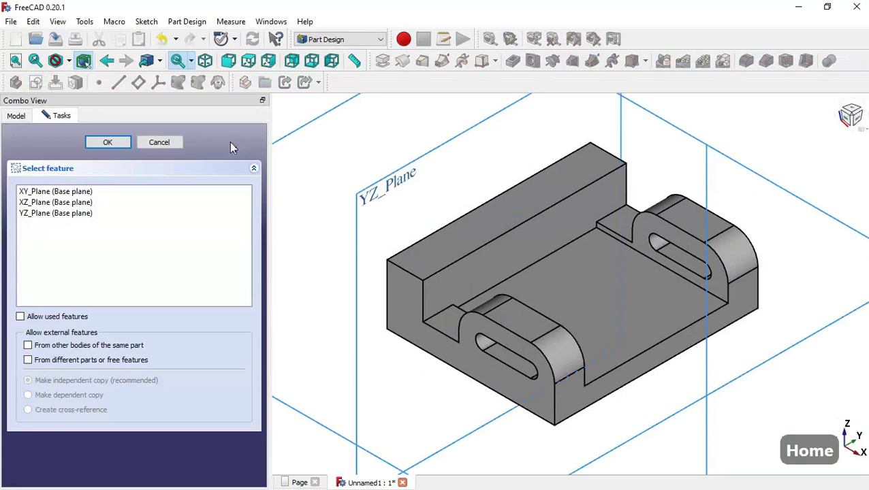
click(397, 181)
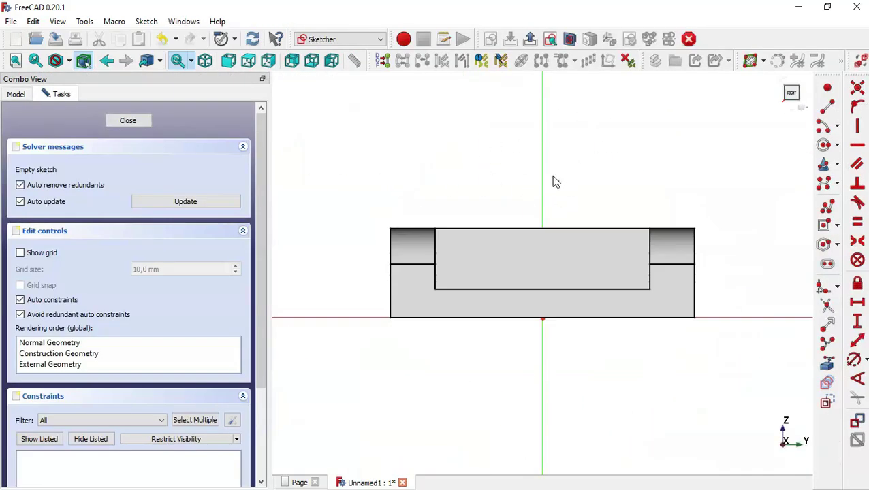
click(571, 41)
Draw two concentric circles centred on the vertical axis, then check the reference drawing
click(824, 148)
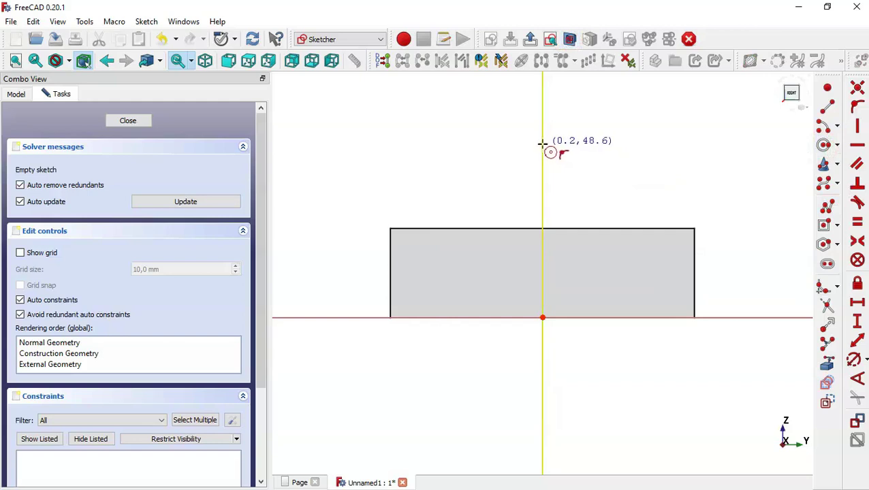
click(543, 145)
click(588, 161)
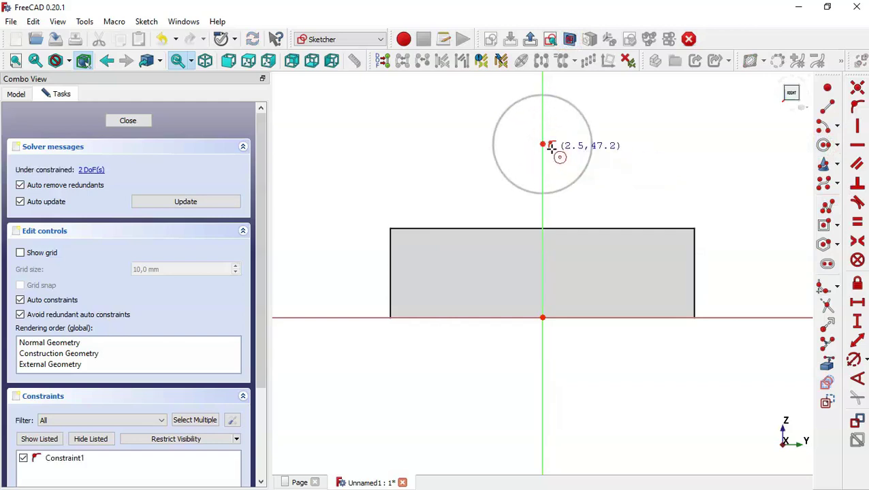
click(543, 145)
click(642, 164)
key(Escape)
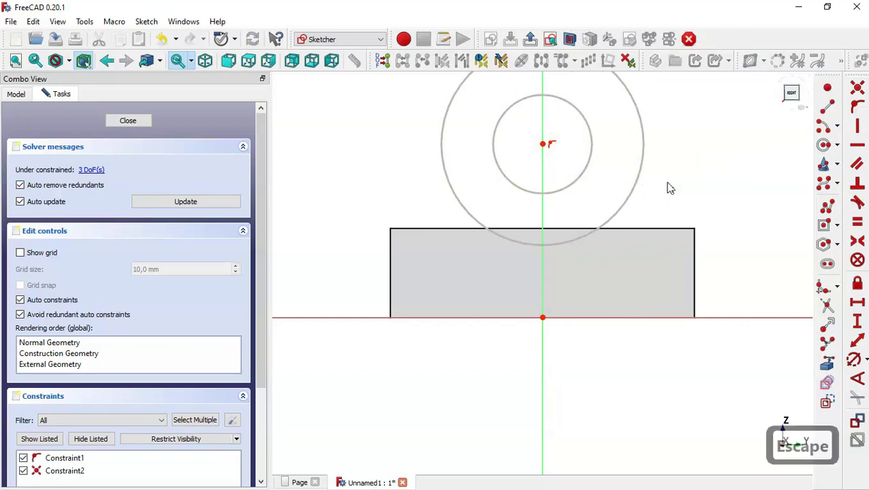
click(298, 483)
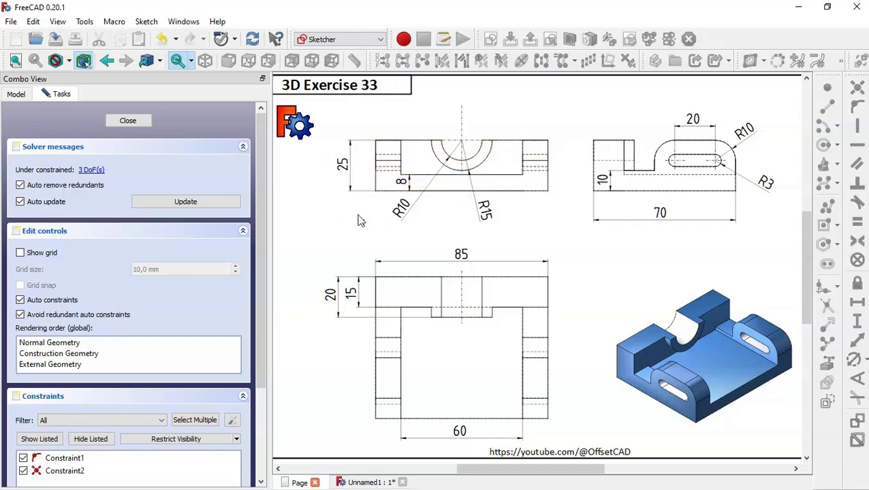
Reference the part's top edge and level the circle centre with its corner
click(369, 483)
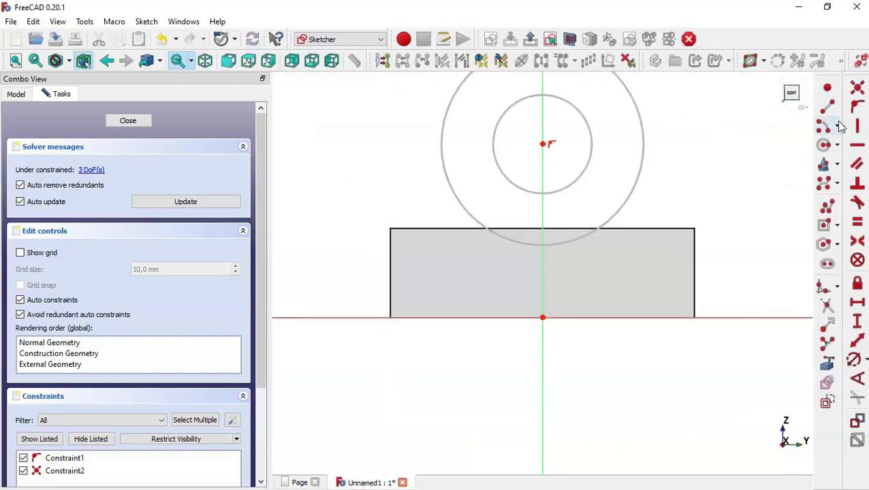
click(827, 366)
click(660, 228)
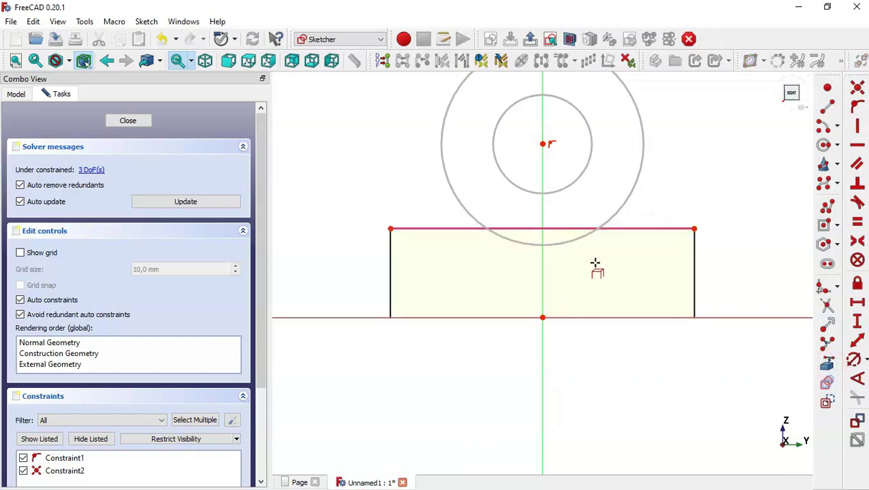
click(856, 147)
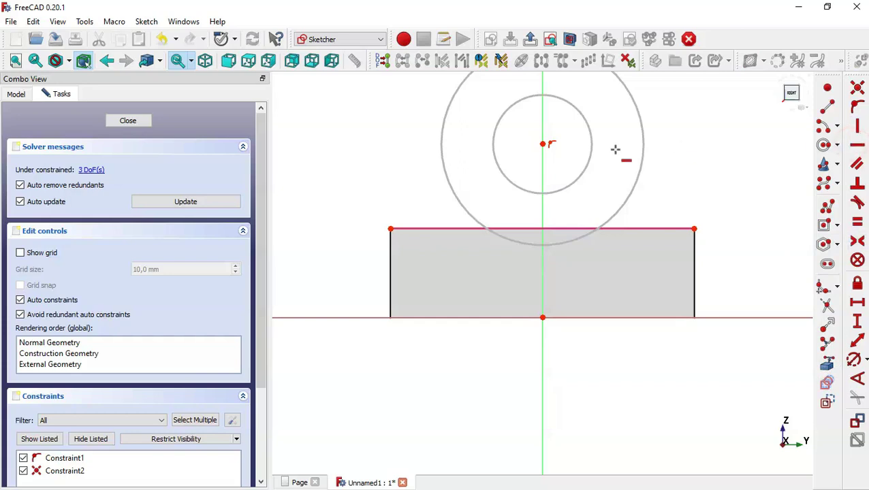
click(543, 144)
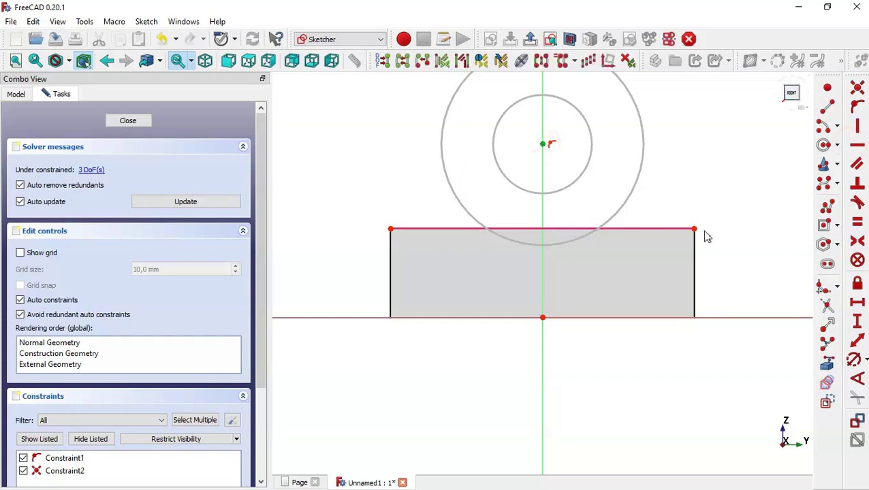
click(694, 229)
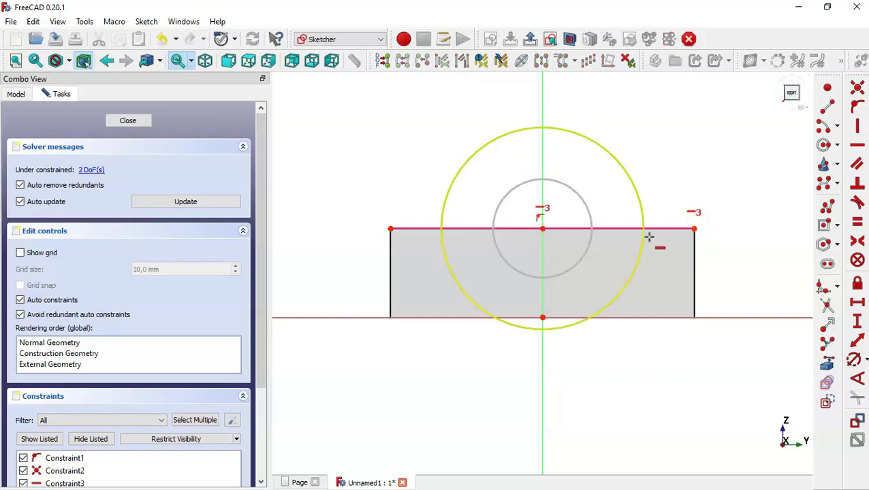
Set the circle diameters to 20 mm and 30 mm and close the sketch
click(857, 361)
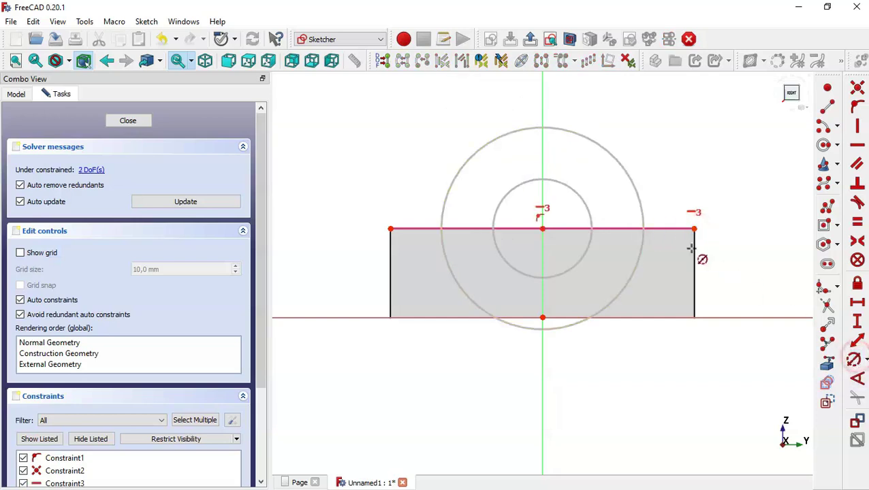
click(583, 197)
text(20)
key(Return)
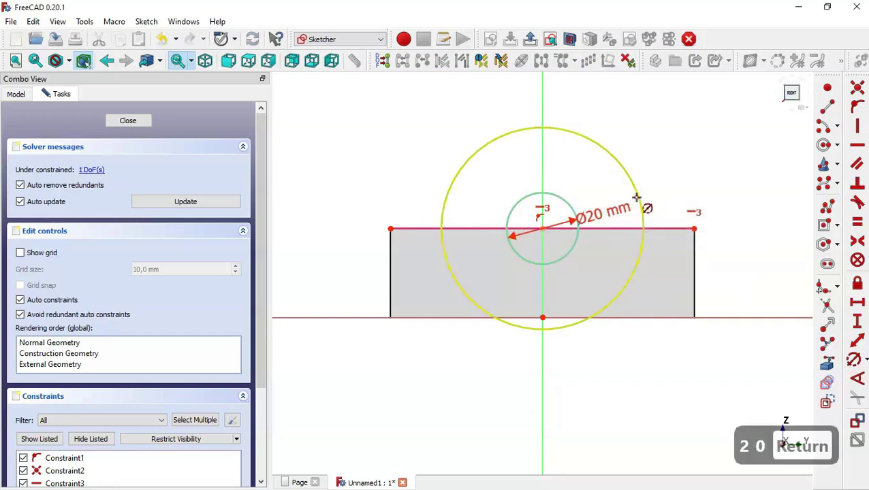
click(637, 198)
text(30)
key(Return)
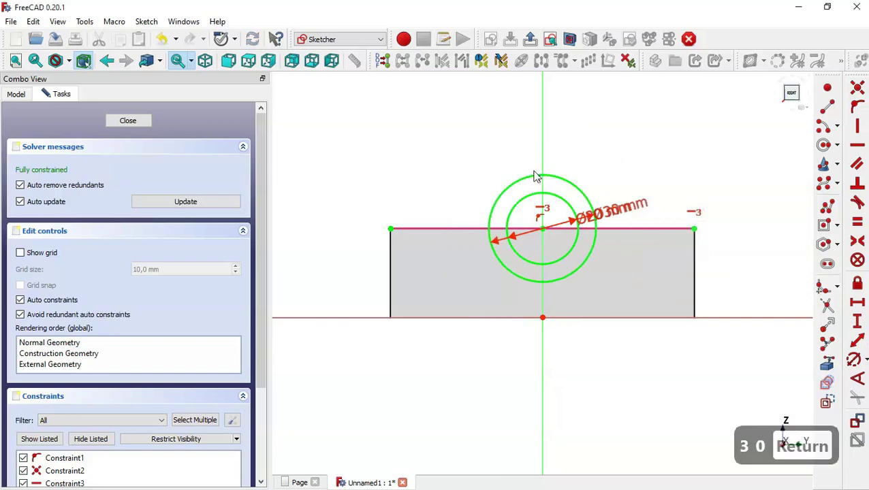
click(126, 120)
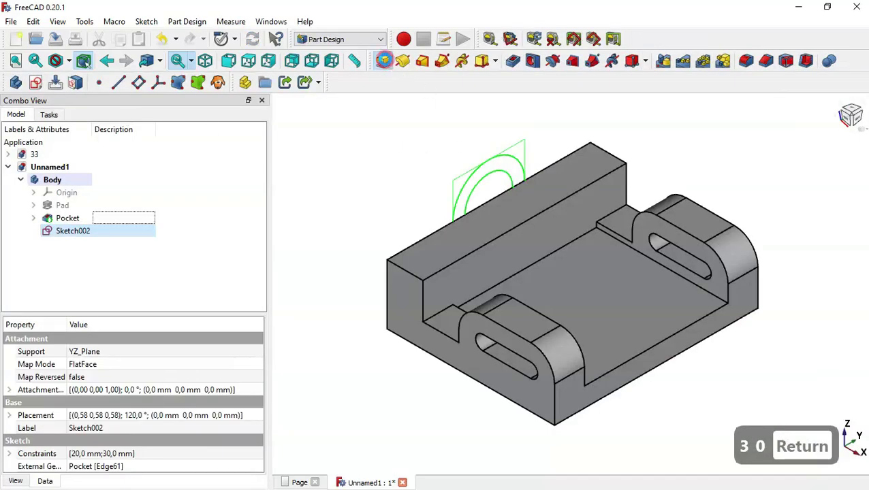
Pad the ring sketch 20 mm to form the cylindrical boss
click(383, 61)
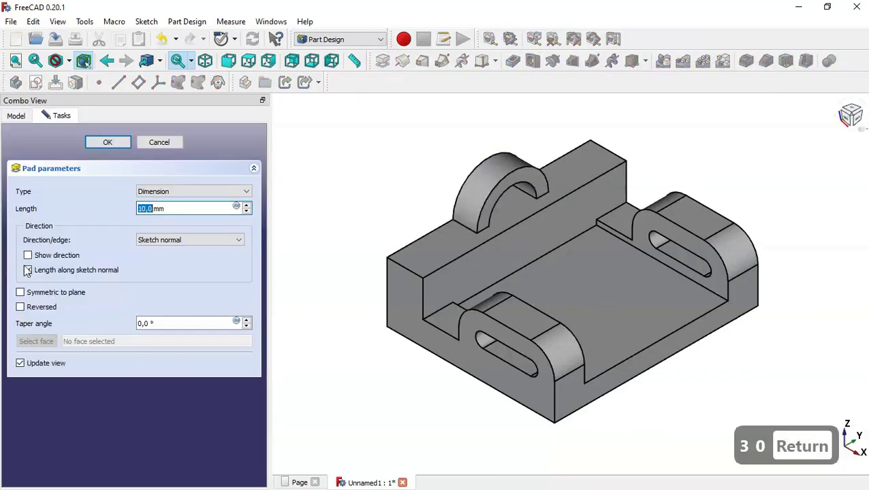
click(300, 483)
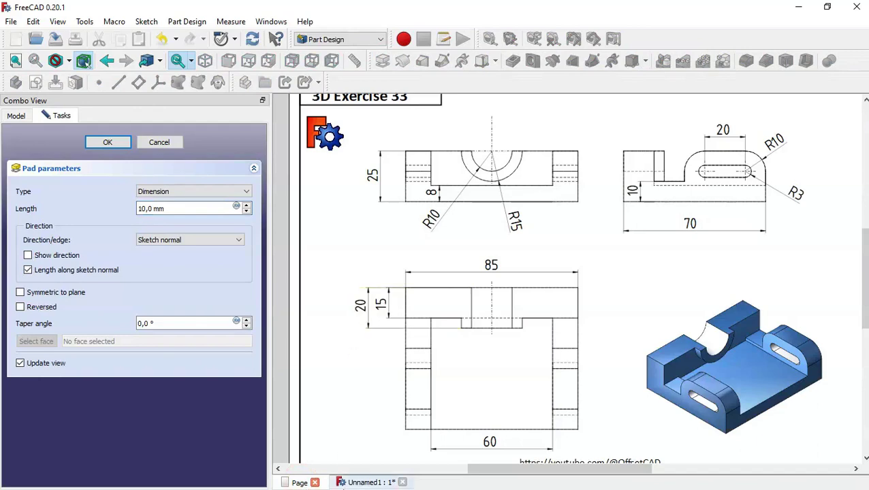
click(359, 482)
drag(188, 211, 120, 206)
text(20)
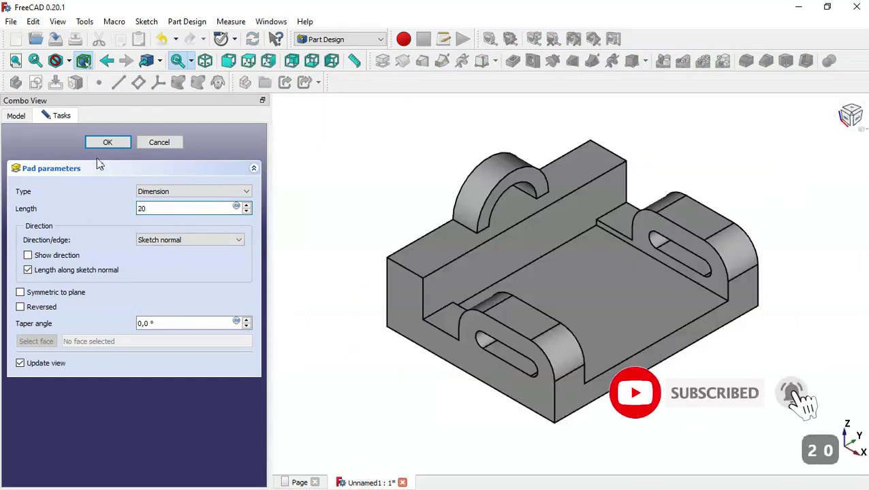
click(108, 141)
Pocket the inner circle Through all to bore the hole through the part
middle_drag(697, 349, 574, 252)
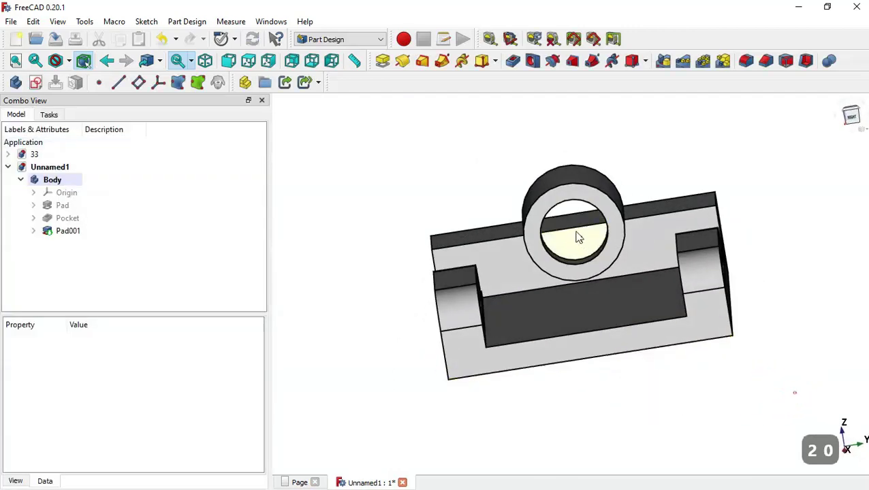
click(569, 241)
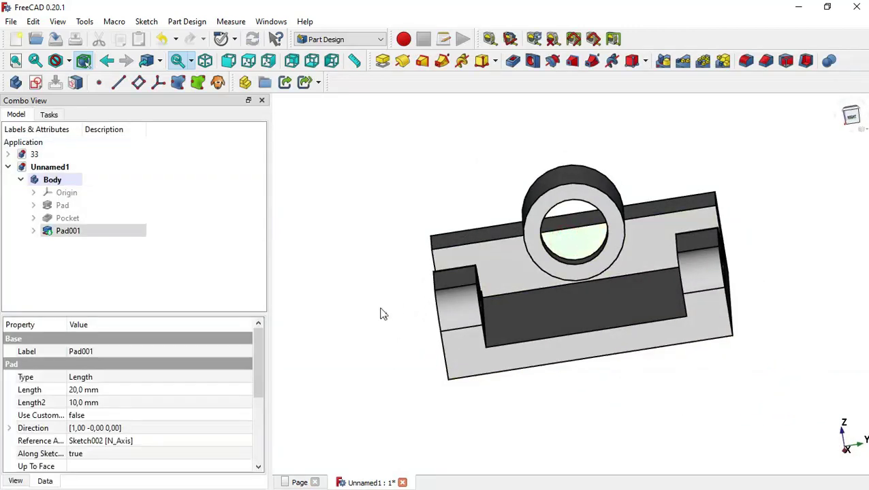
middle_drag(378, 308, 422, 315)
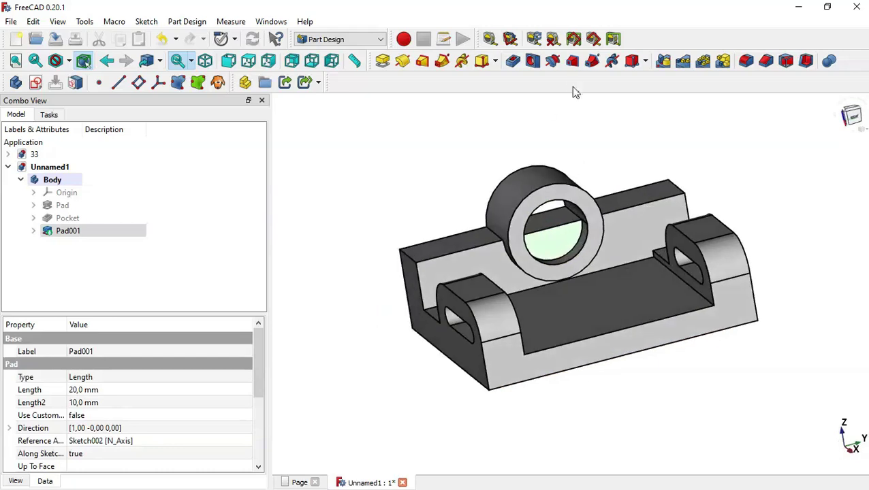
click(513, 61)
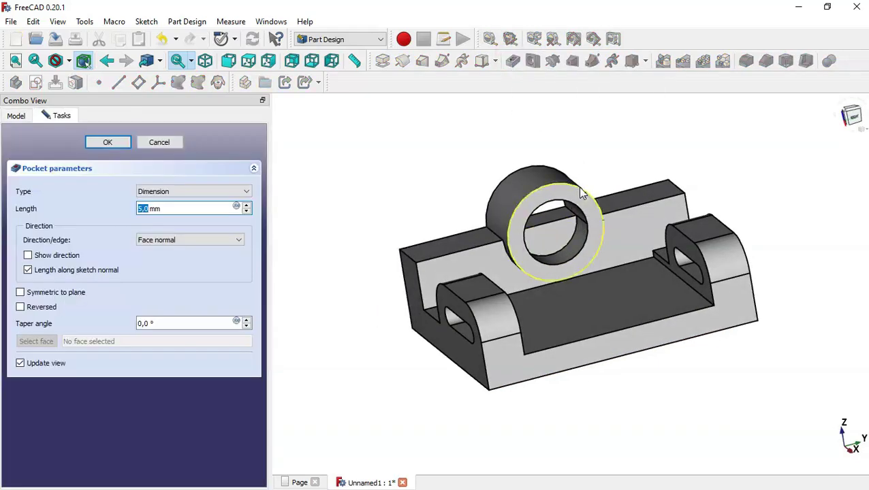
click(191, 191)
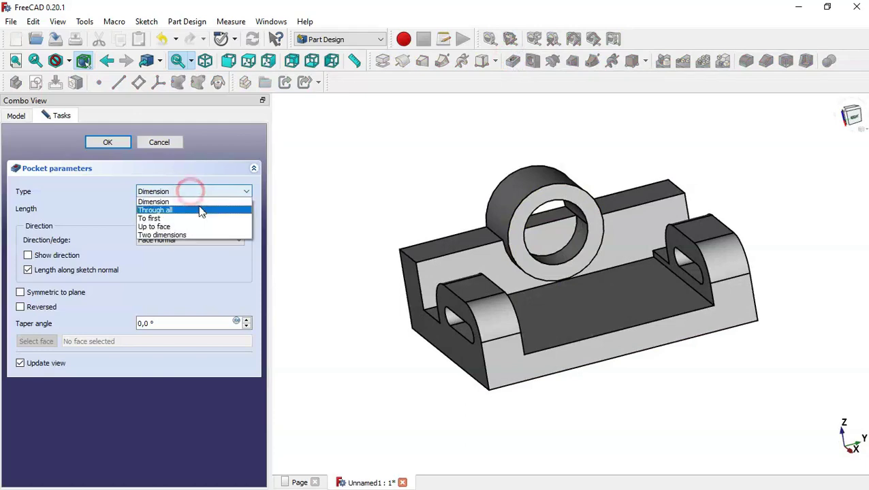
click(201, 210)
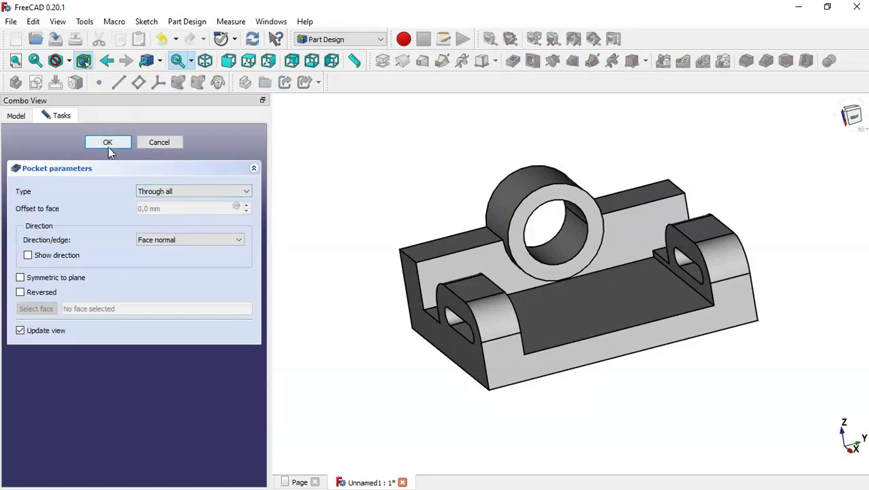
click(341, 140)
key(Home)
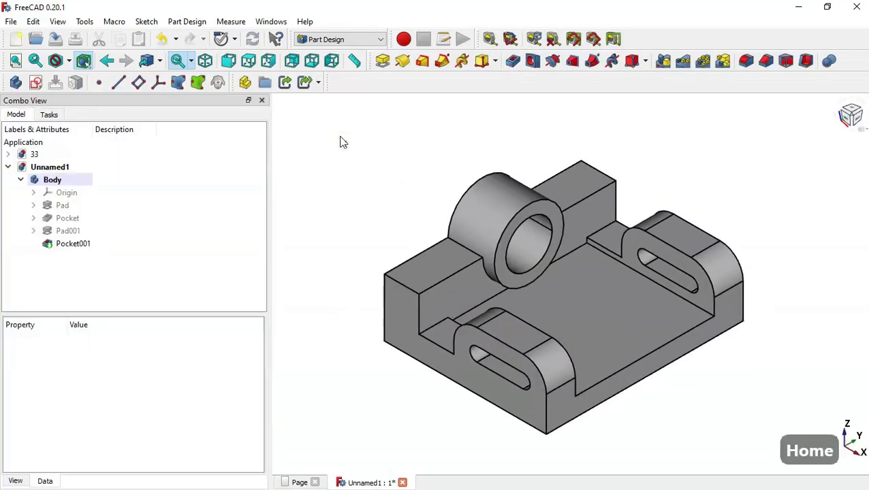
Start a sketch on YZ_Plane referencing the bracket's top edge, with section view on
click(35, 83)
click(383, 219)
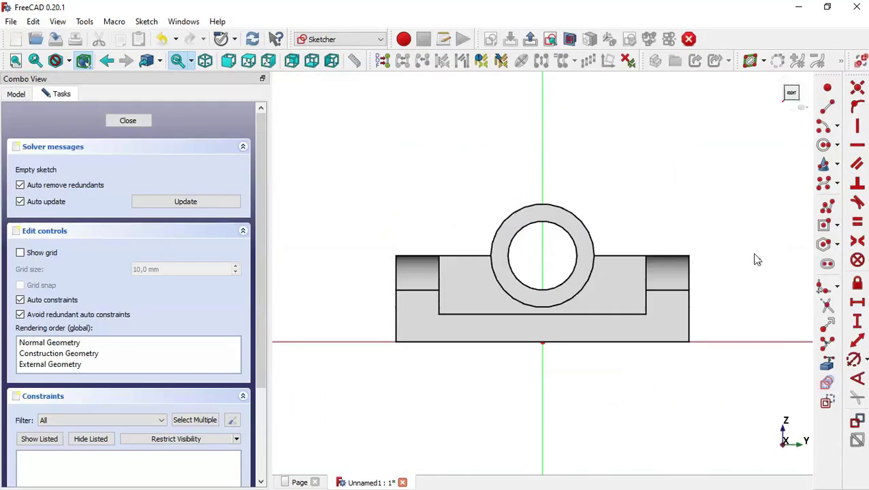
click(829, 366)
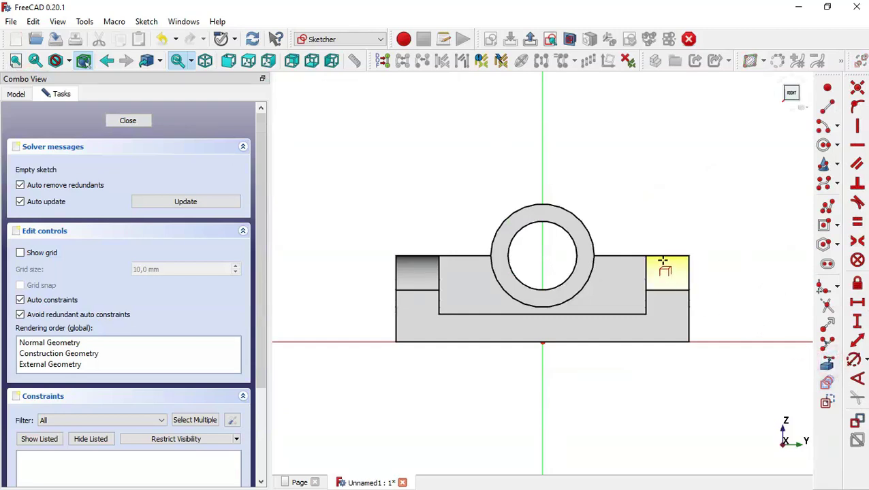
click(628, 256)
click(569, 39)
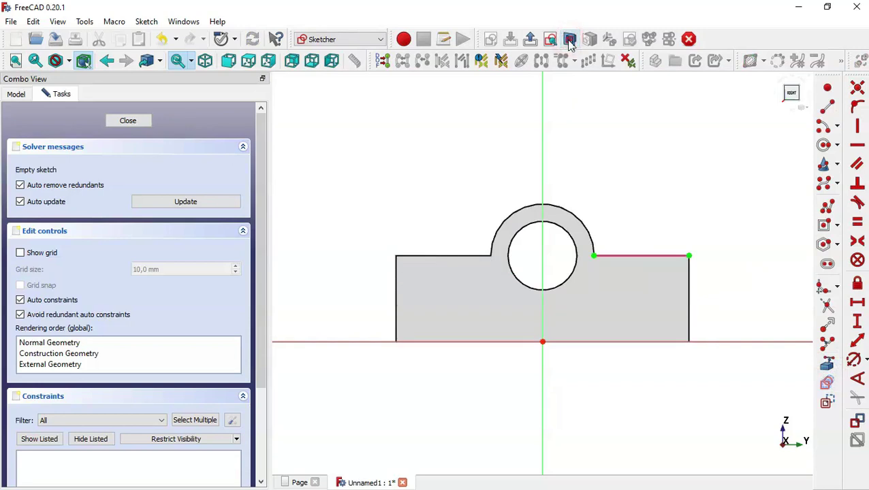
Draw a rectangle from the vertical axis to the top edge's corner and close the sketch
click(824, 227)
click(543, 92)
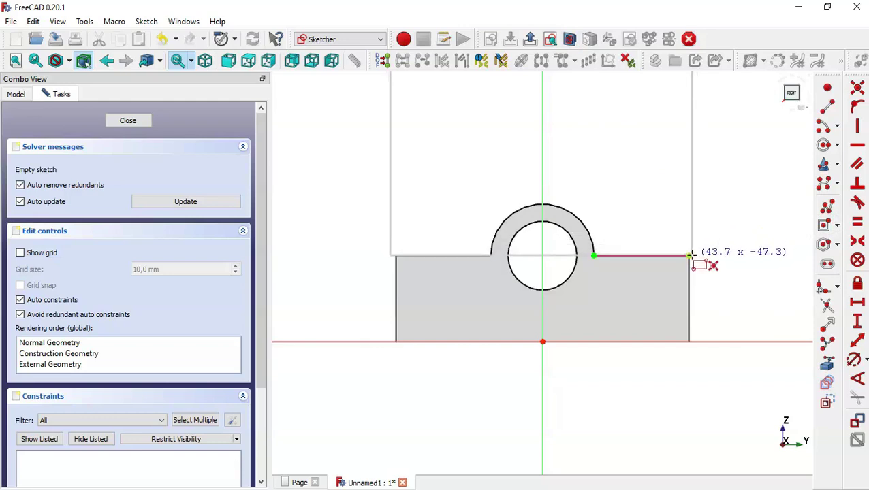
click(690, 255)
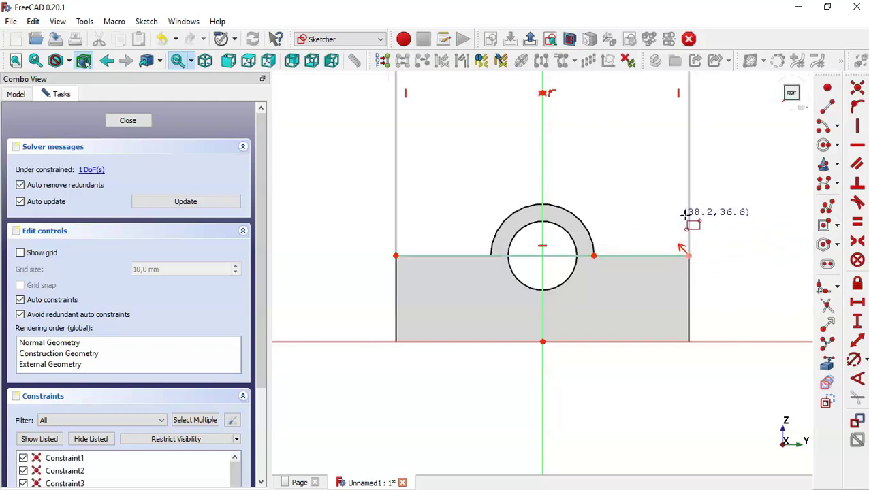
click(142, 120)
click(516, 62)
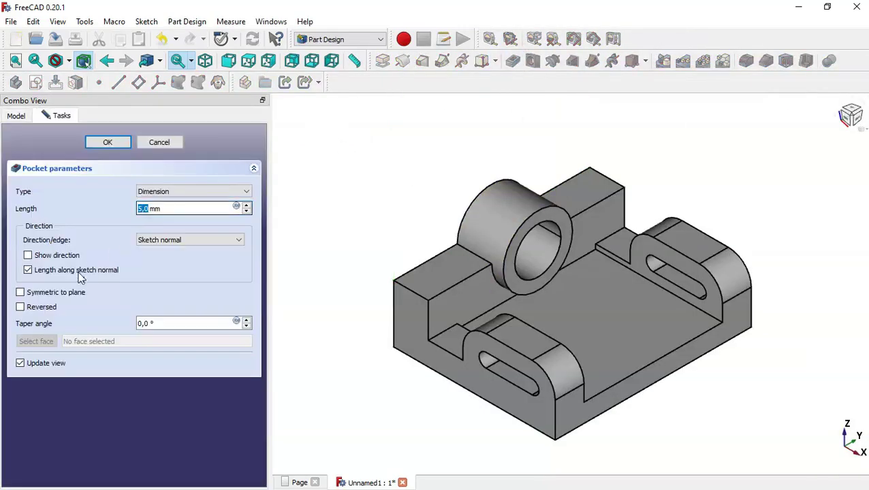
Pocket Sketch003 20 mm reversed to cut away the upper boss, leaving the half-round cradle
double_click(192, 209)
text(20)
click(378, 221)
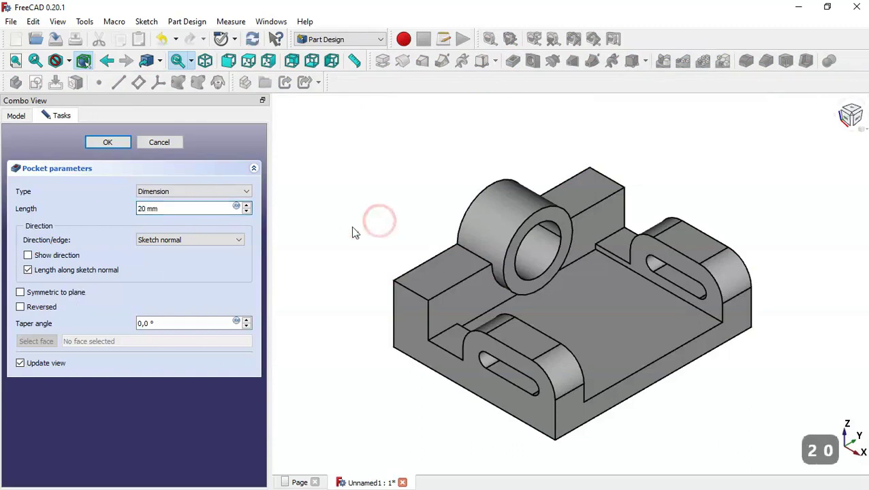
click(48, 309)
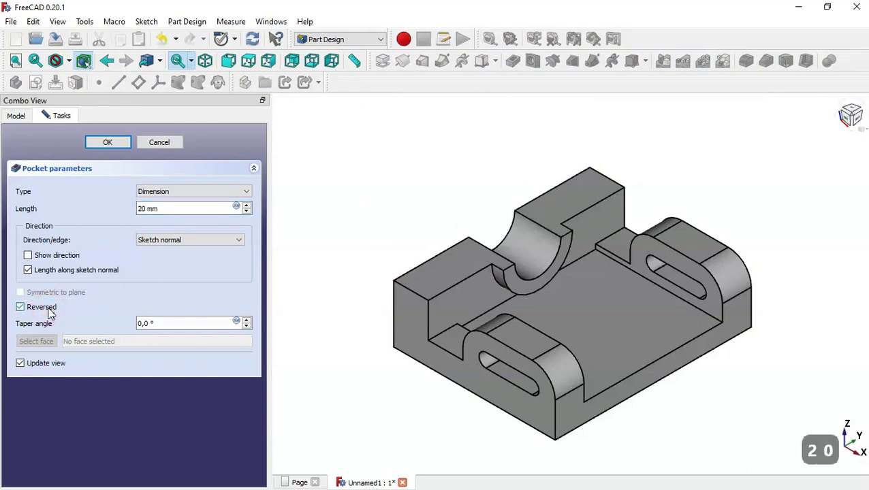
middle_drag(483, 183, 465, 167)
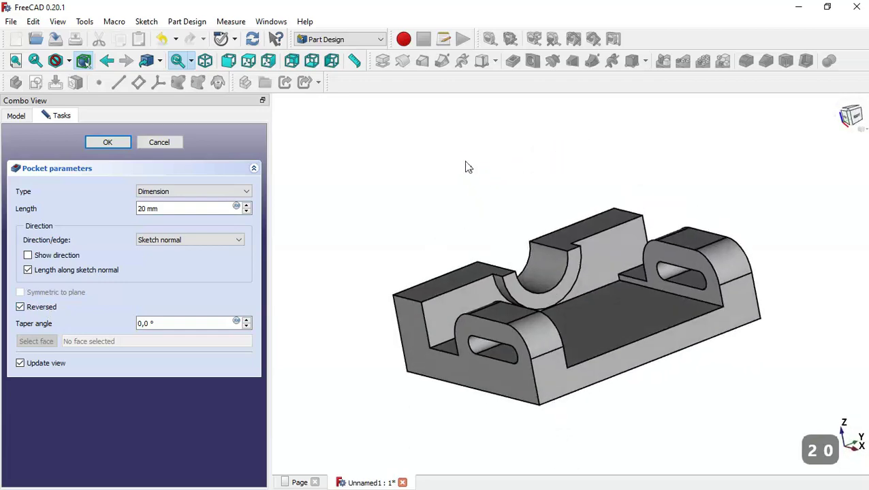
click(112, 141)
click(451, 180)
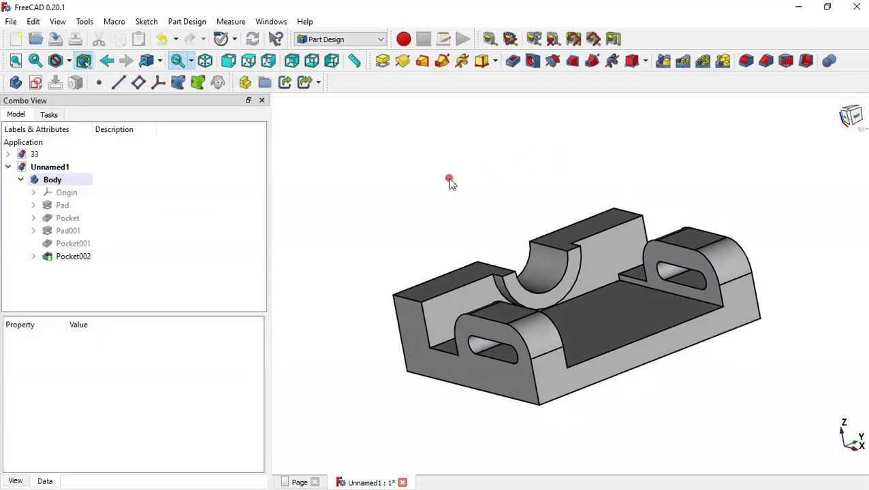